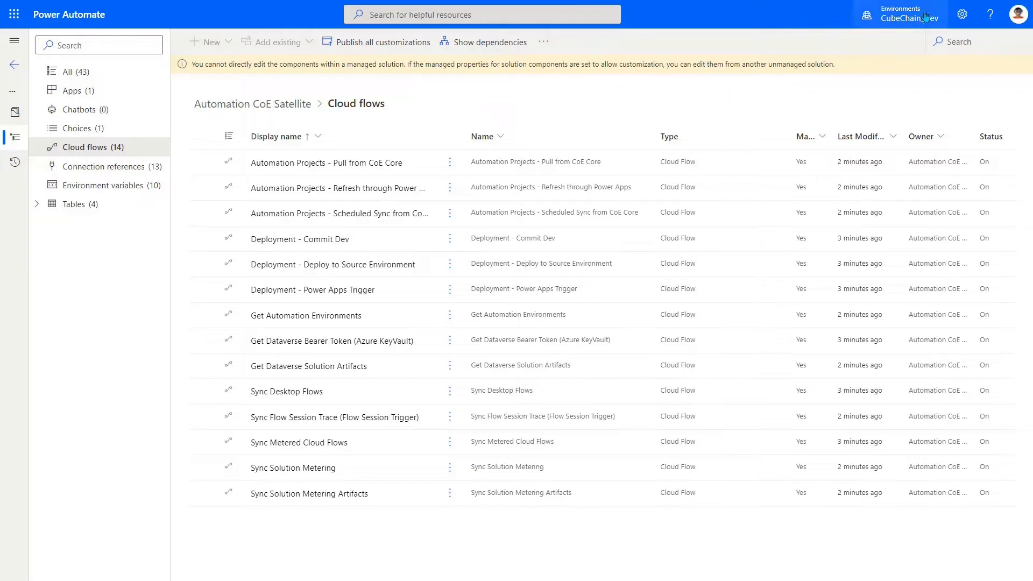
Step: Switch to the CubeChain_Main environment and open the Automation CoE Main solution
click(903, 13)
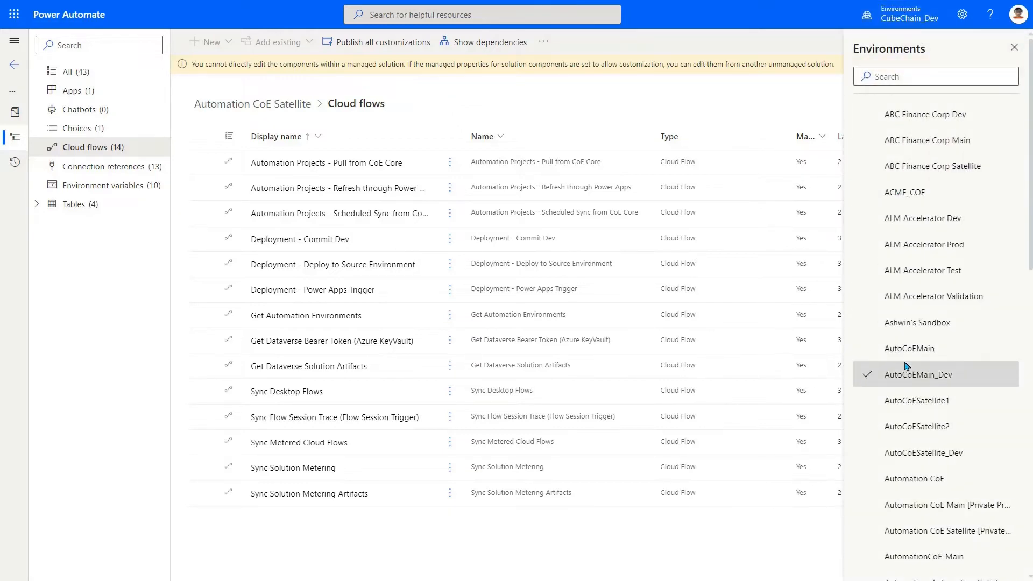
scroll(914, 370, down, 10)
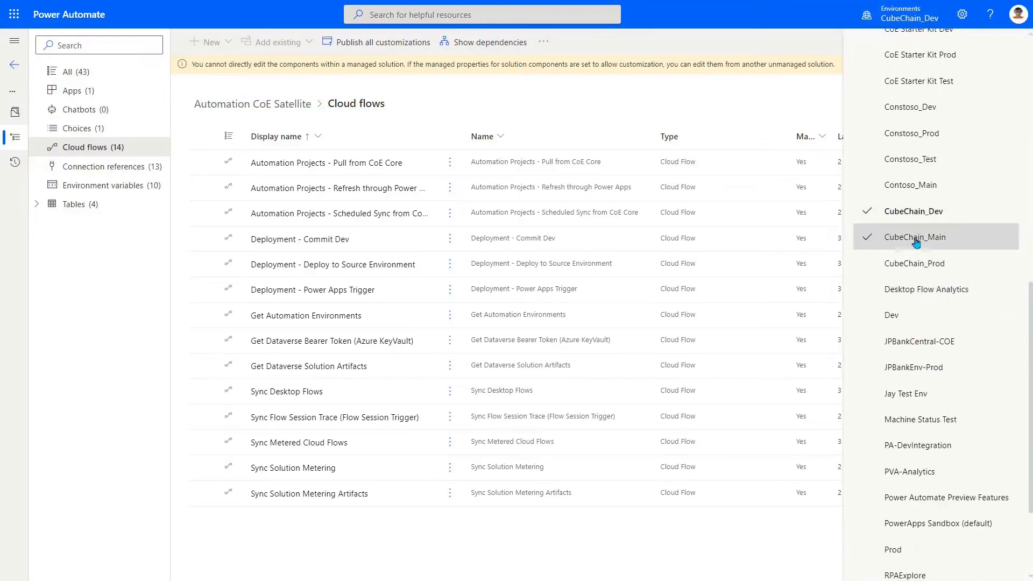
click(947, 242)
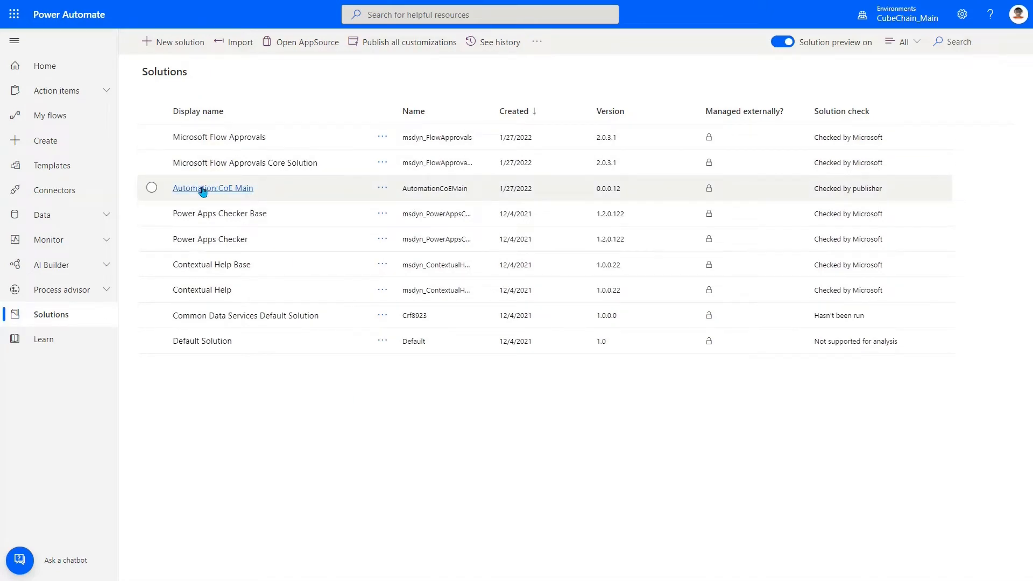
click(226, 193)
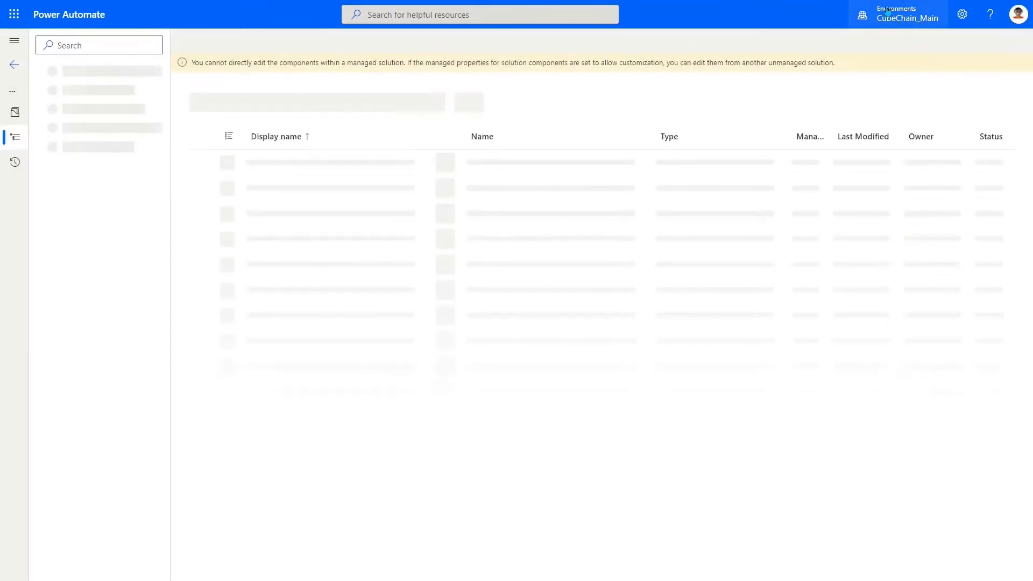
click(1012, 18)
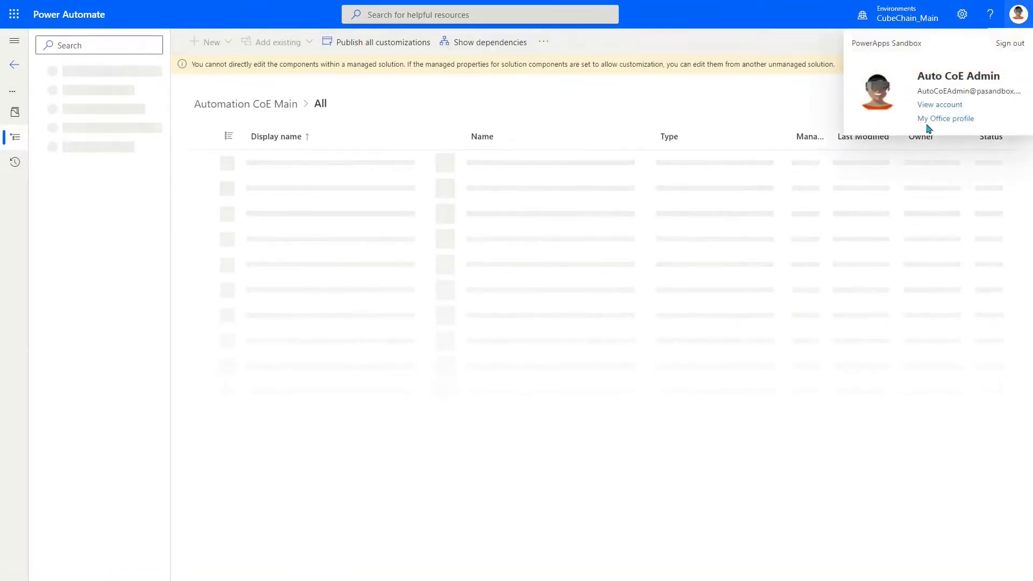
click(776, 99)
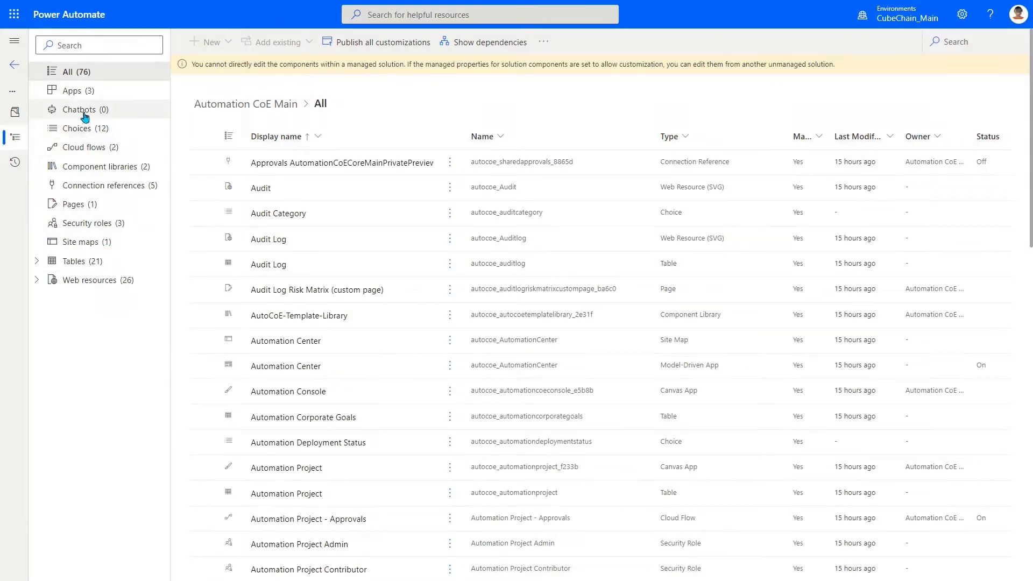
Step: Launch the Automation Center model-driven app from the solution's apps
click(84, 96)
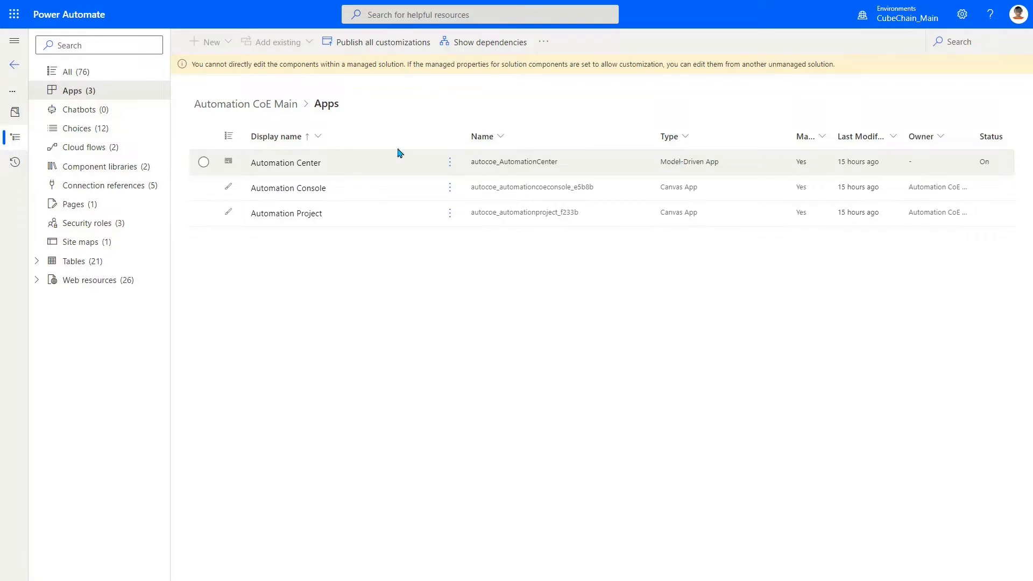
click(450, 162)
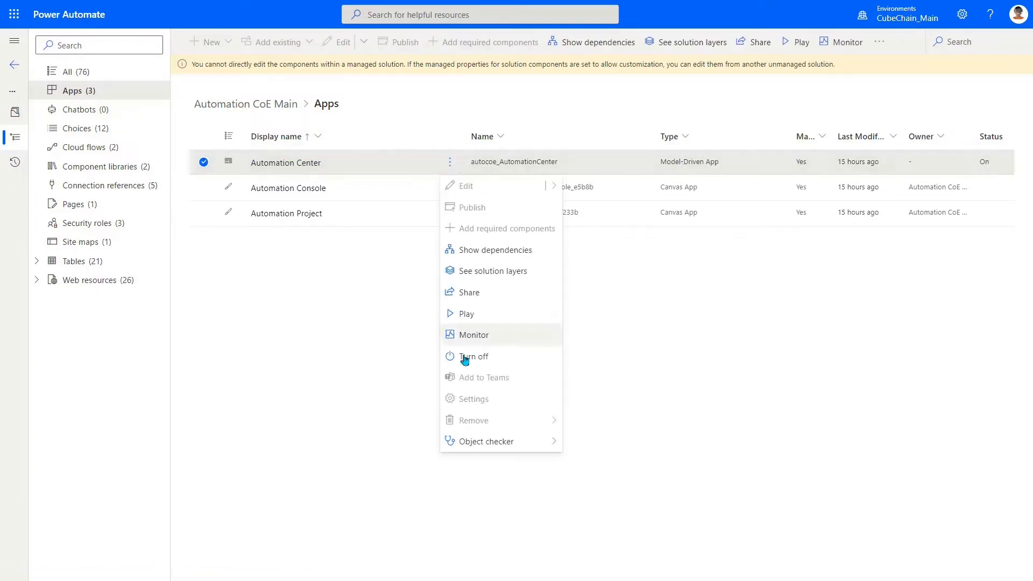
click(465, 314)
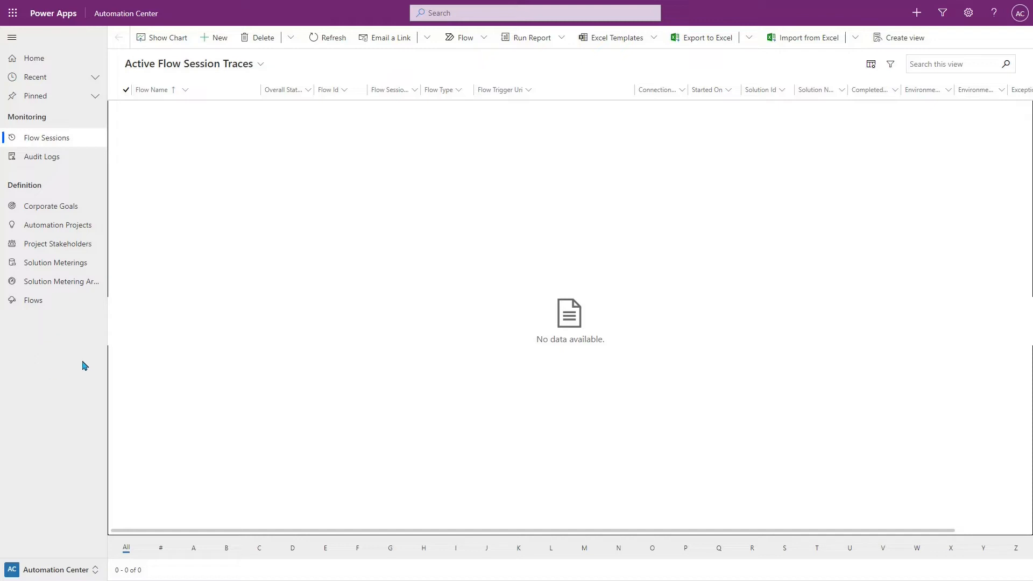
Step: Start a new corporate goal named "Cost Savings through Automation"
click(46, 213)
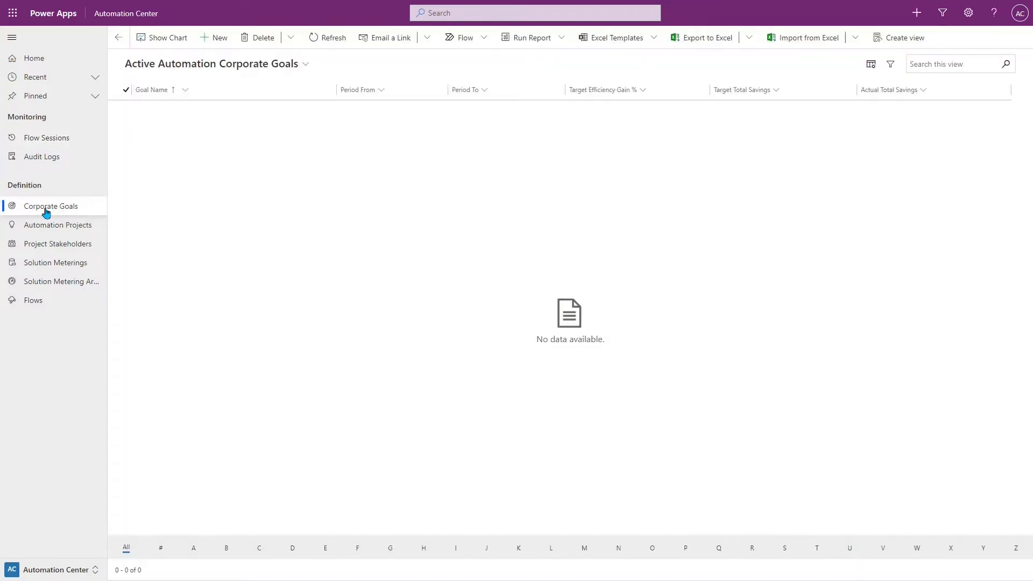
click(213, 37)
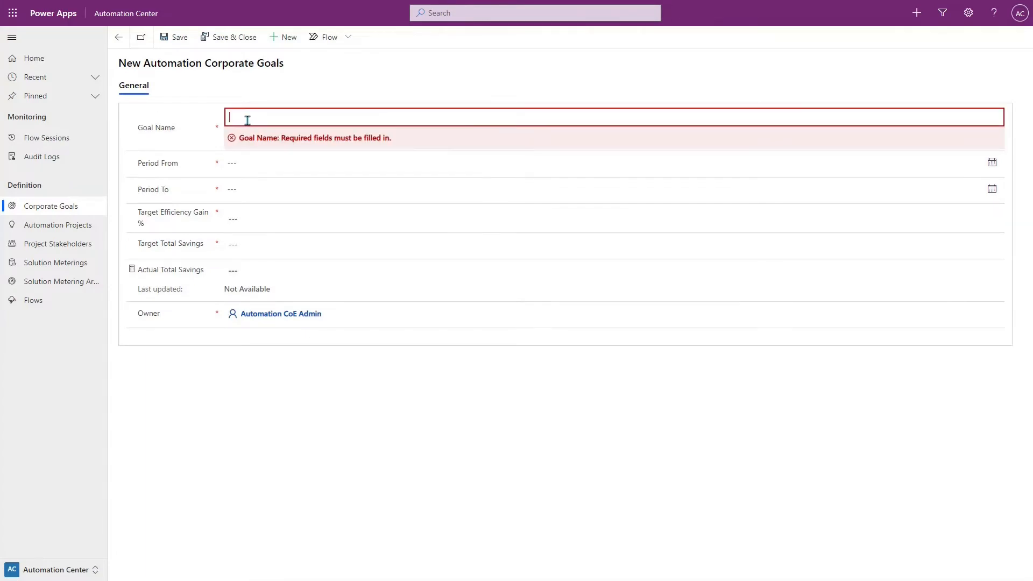
text(Cost Savings through Automation)
Step: Set the goal's period from 1/1/2022 to 12/31/2022
click(299, 167)
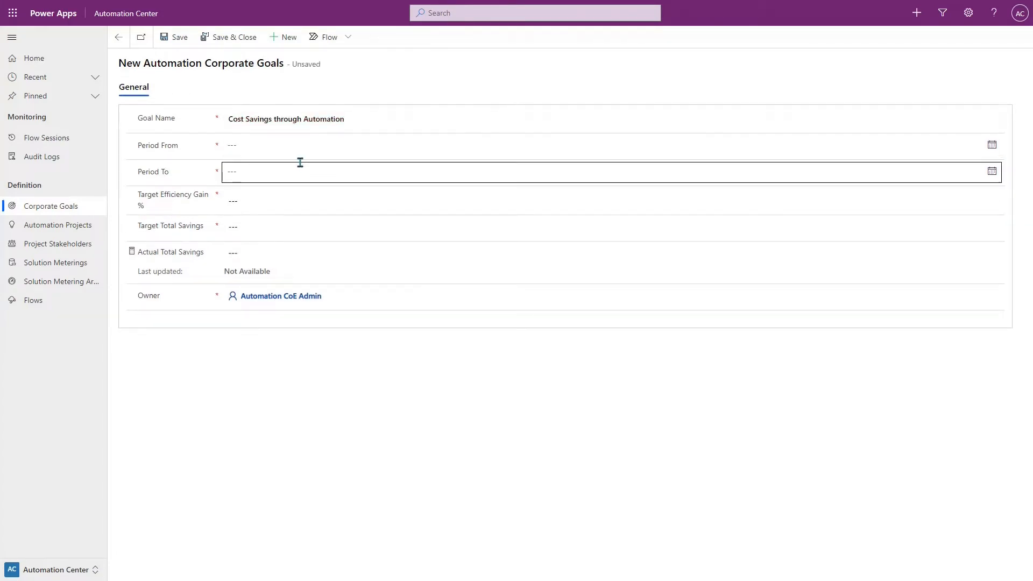
click(300, 149)
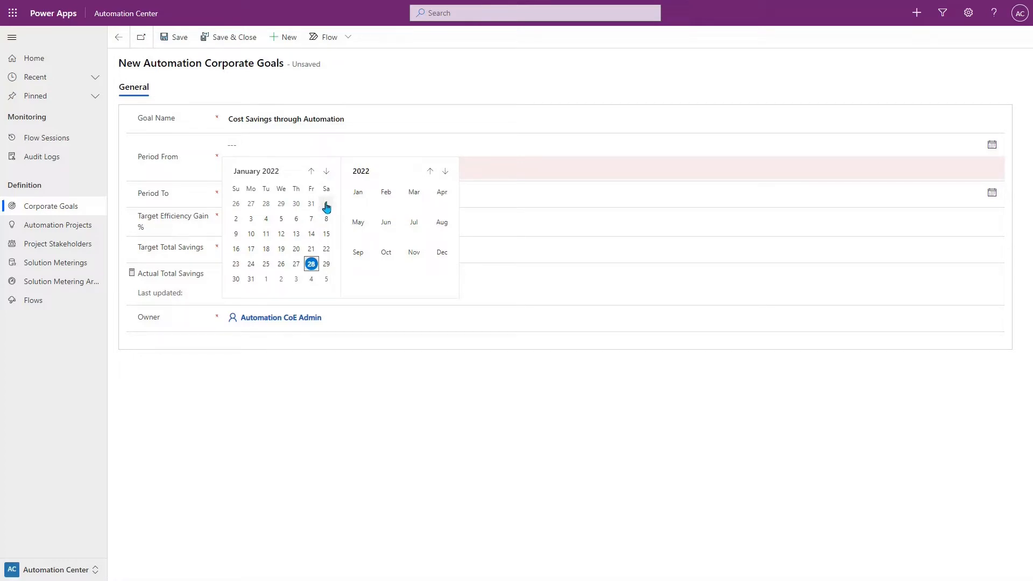
click(327, 205)
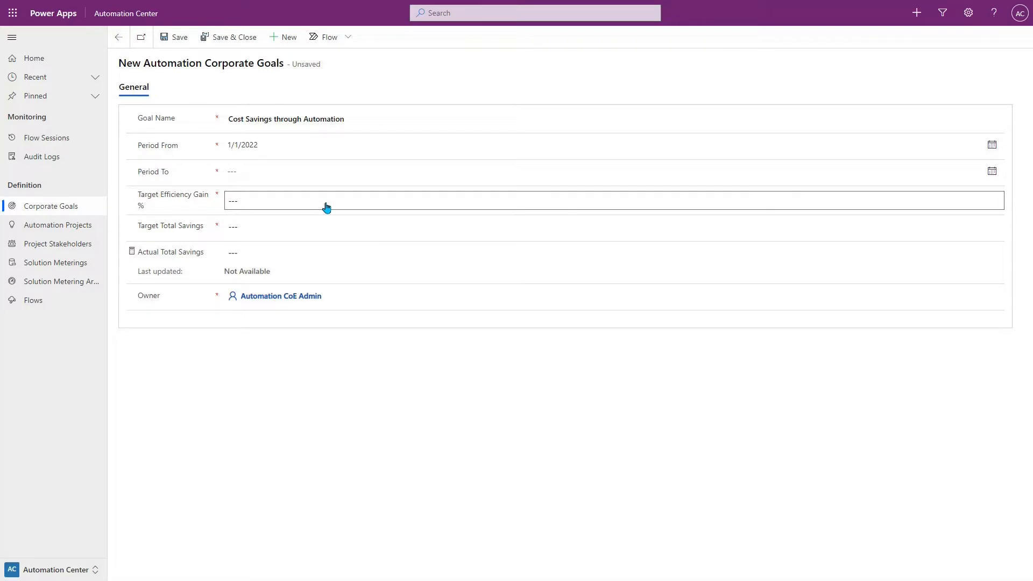
click(330, 173)
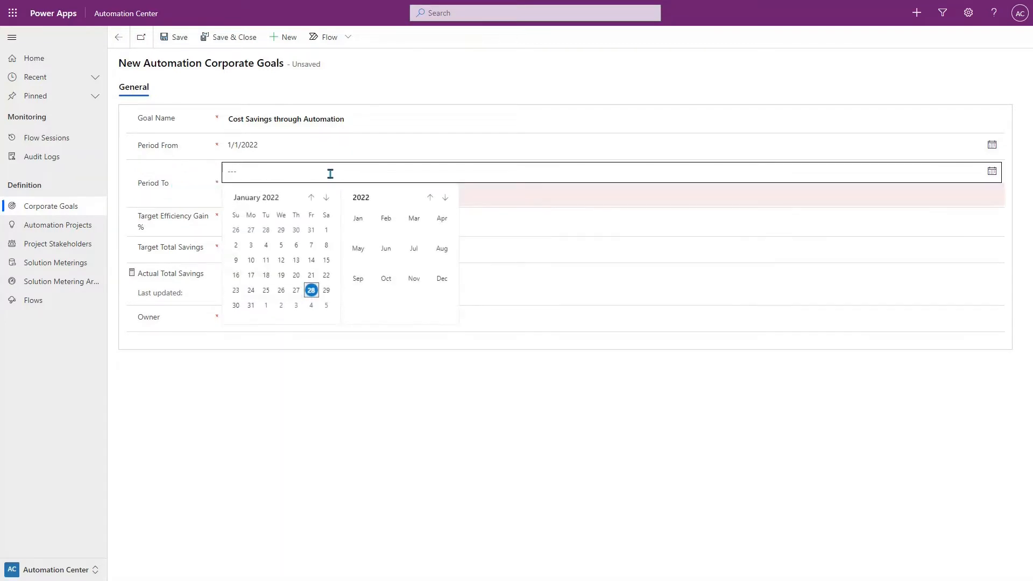
click(441, 198)
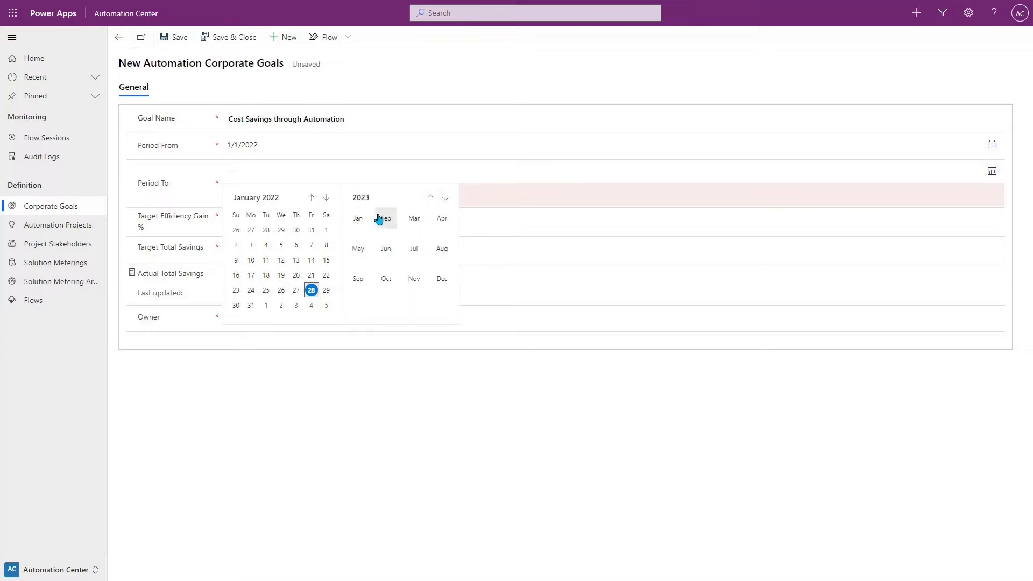
click(430, 198)
click(442, 278)
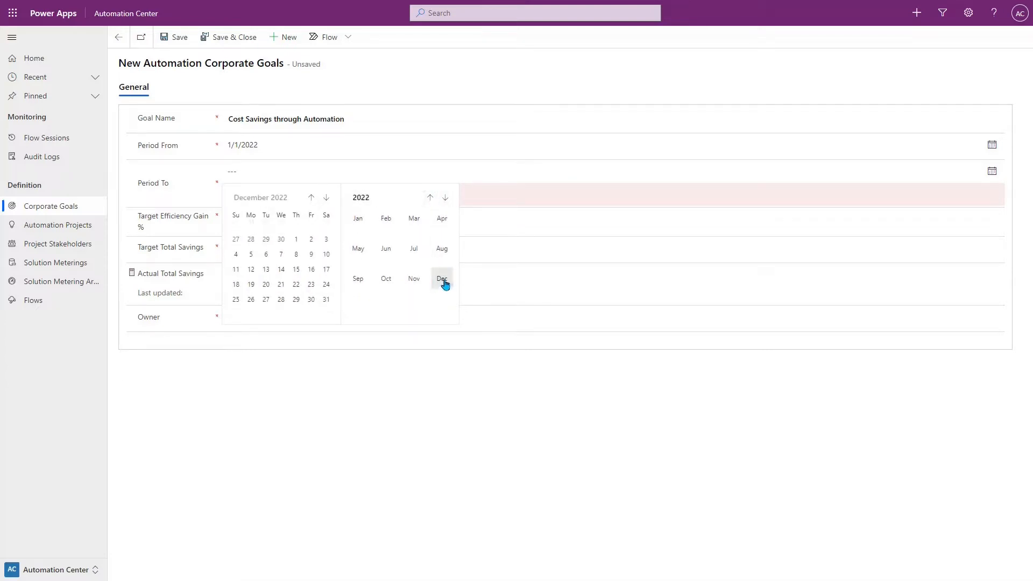
click(326, 299)
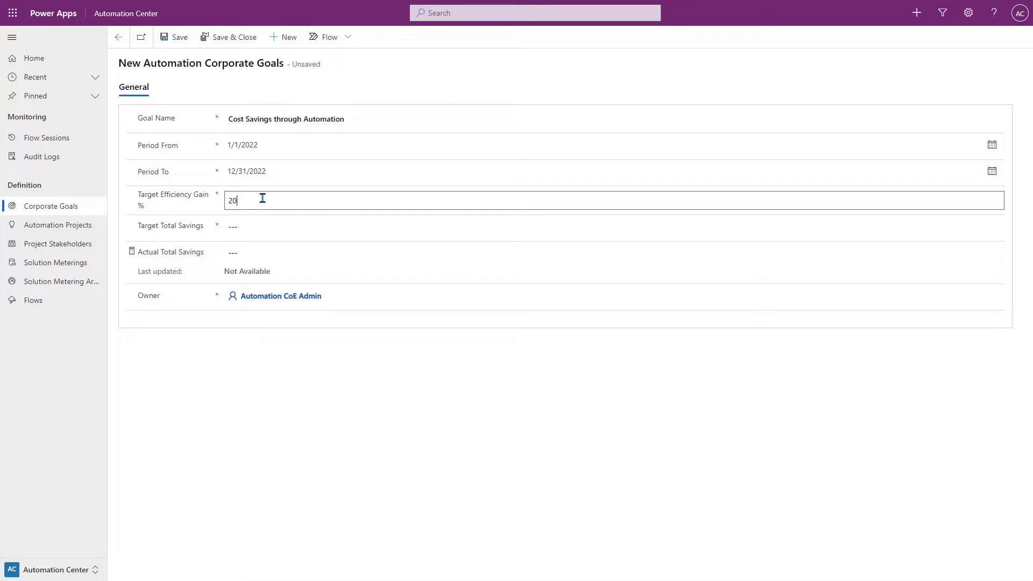
Step: Set the goal's target efficiency gain to 20% and target total savings to 50,000, saving and closing the record
click(247, 228)
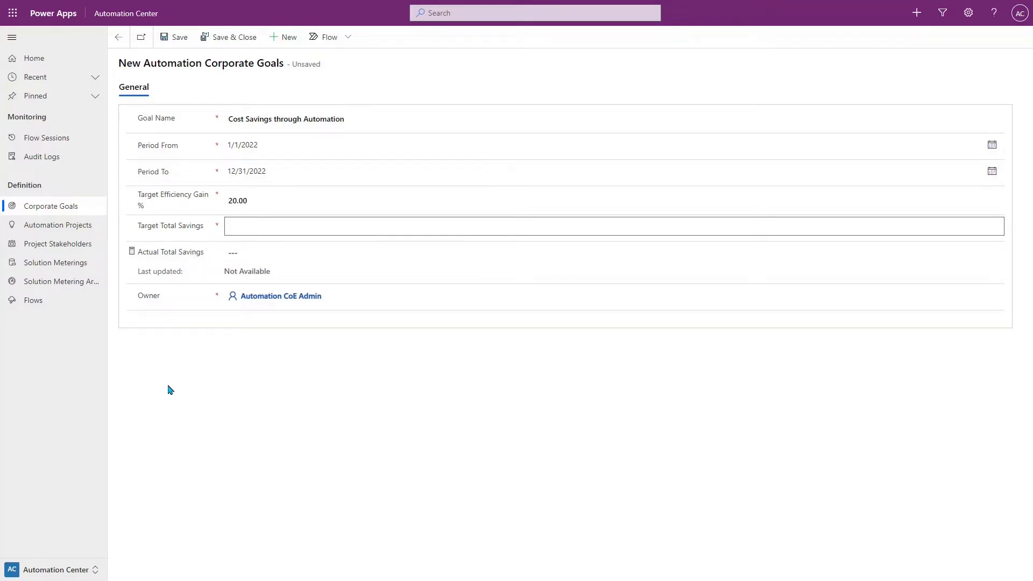
text(50,000)
click(275, 358)
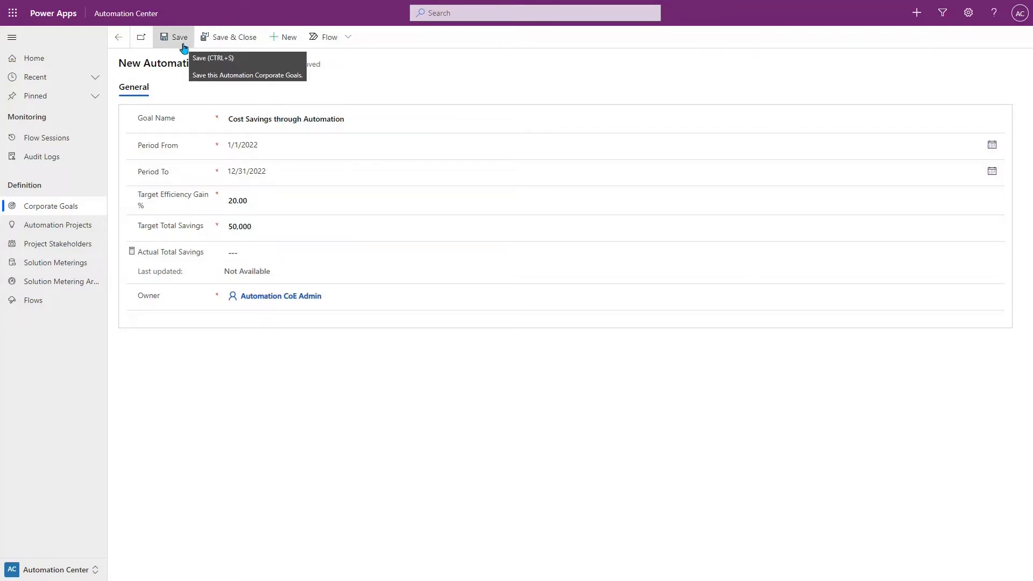
click(225, 41)
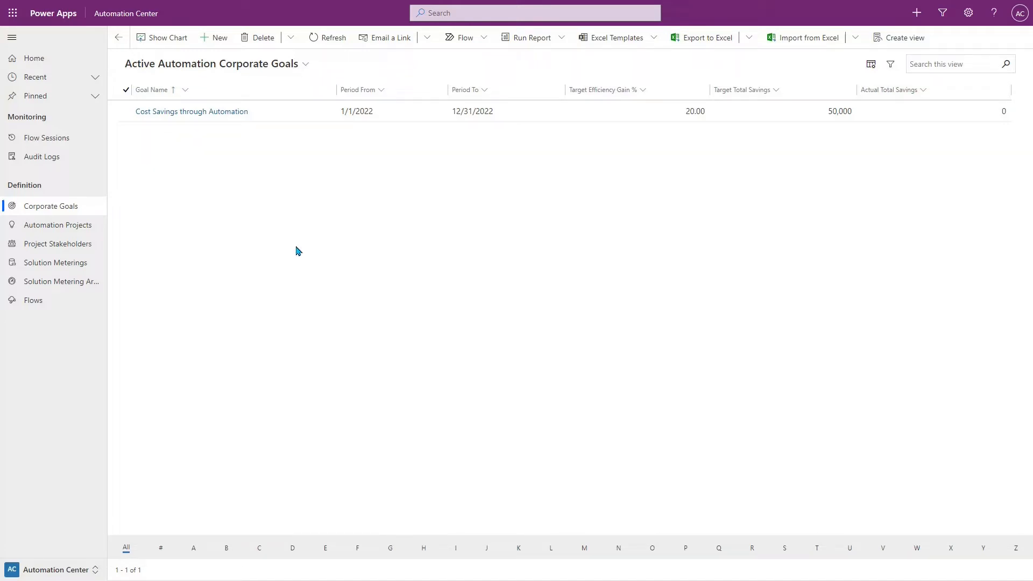
Step: Switch to the Setup area and open the CubeChain_Dev record among the environments
click(68, 574)
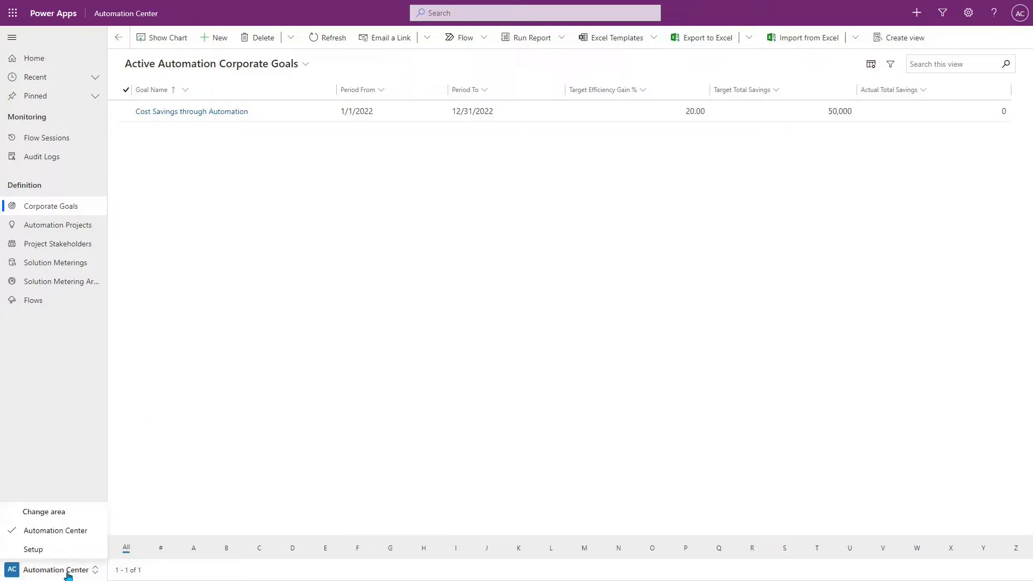
click(53, 551)
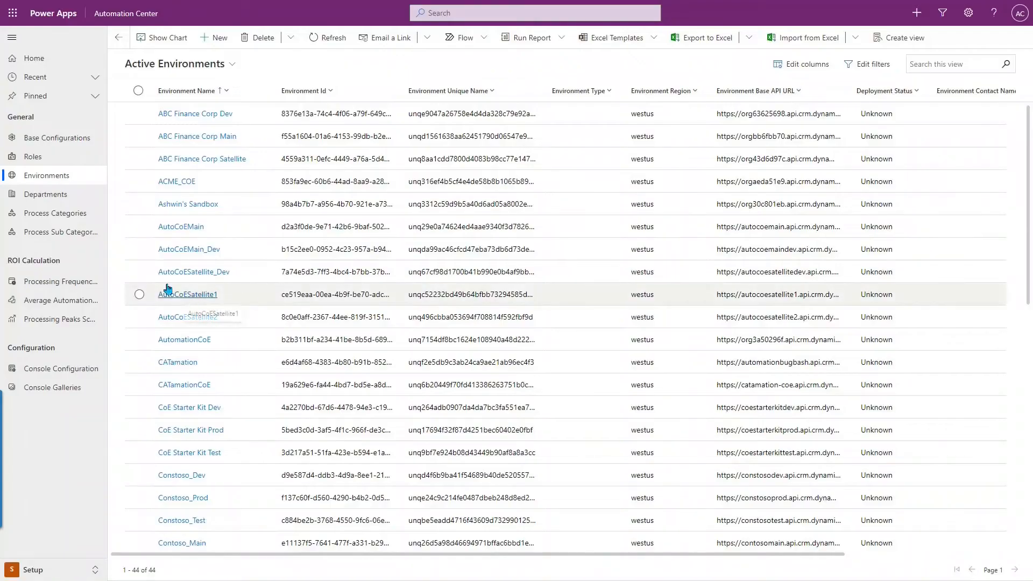
click(60, 182)
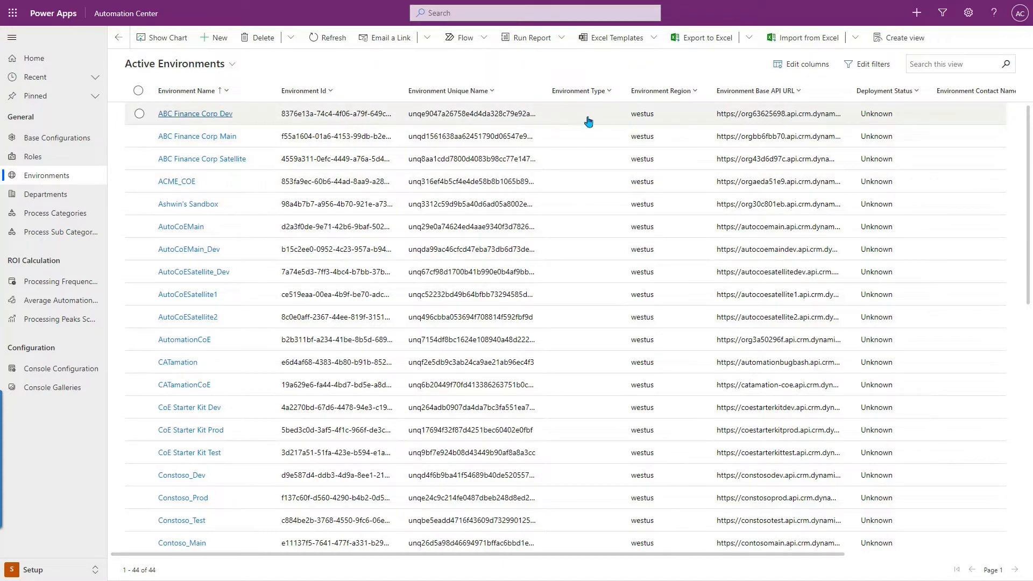
drag(189, 115, 198, 128)
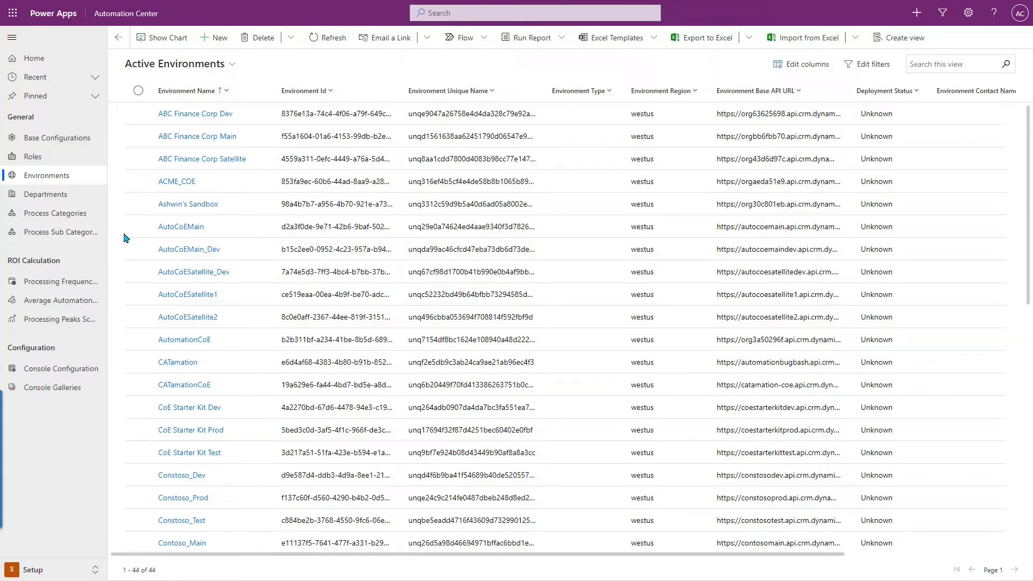
scroll(117, 237, down, 3)
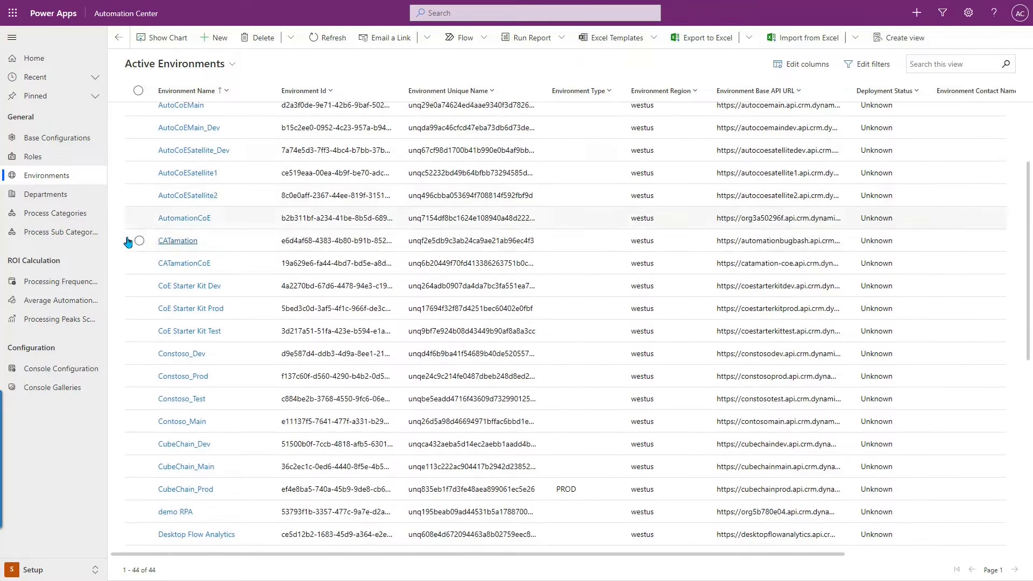
scroll(132, 363, down, 3)
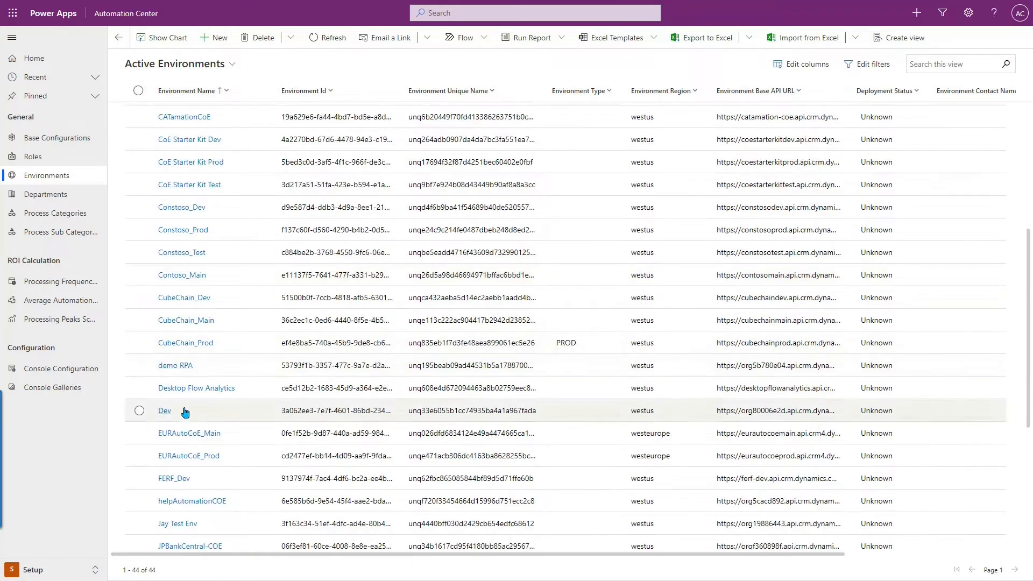
click(194, 301)
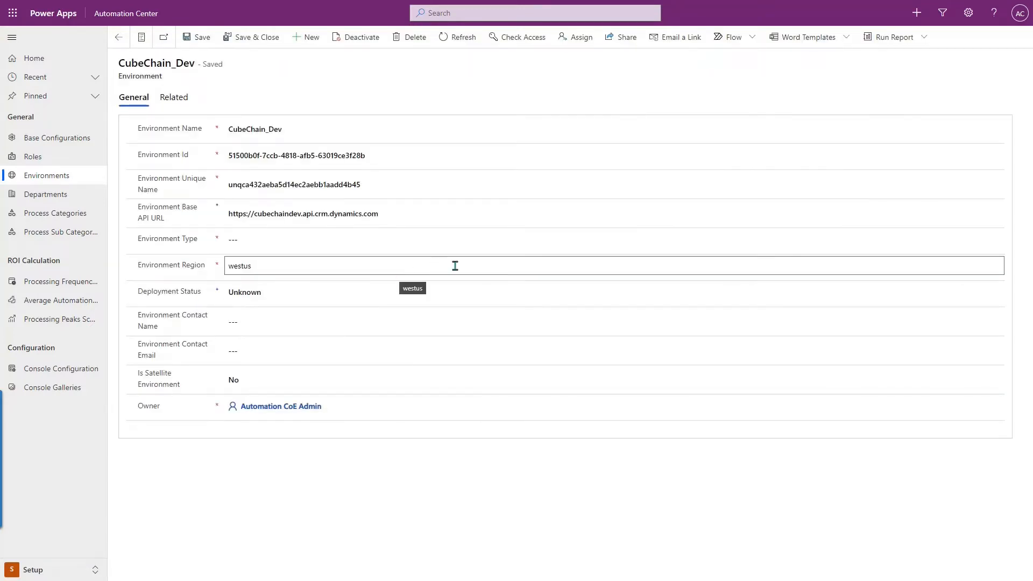
Step: Set CubeChain_Dev's environment type to DEV and mark it as a satellite environment, saving and closing the record
click(291, 242)
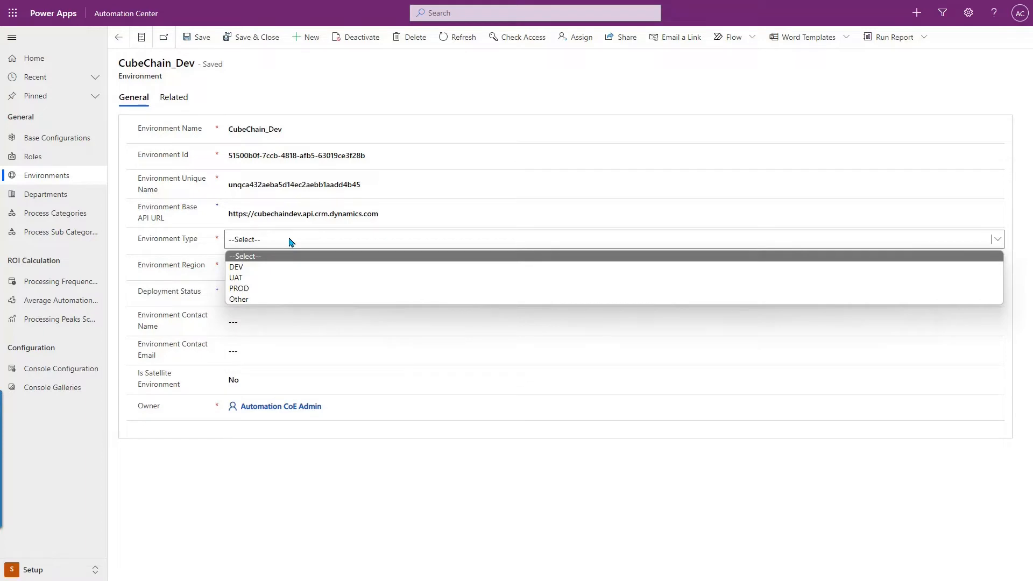
click(249, 268)
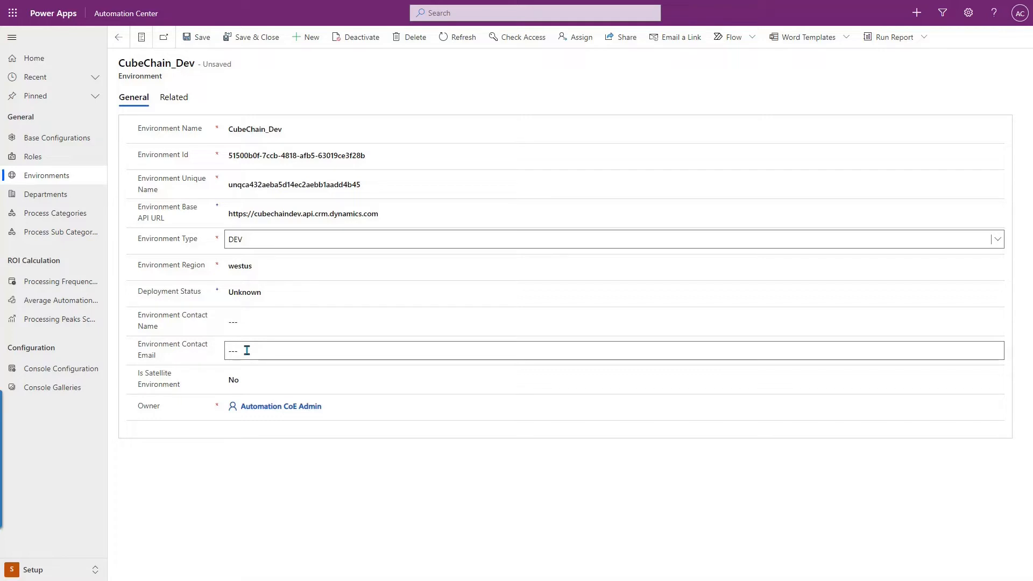
click(247, 382)
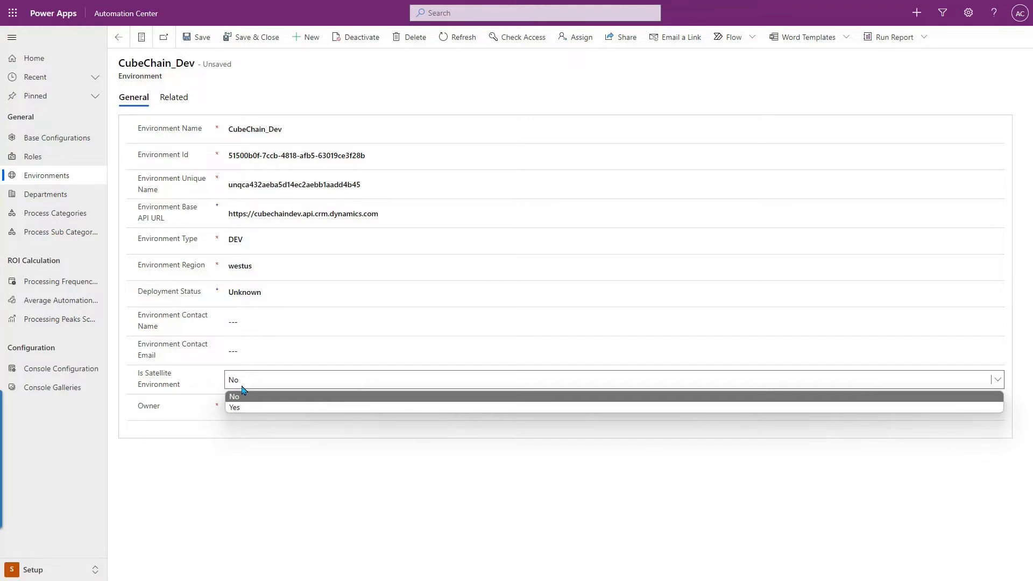
click(243, 408)
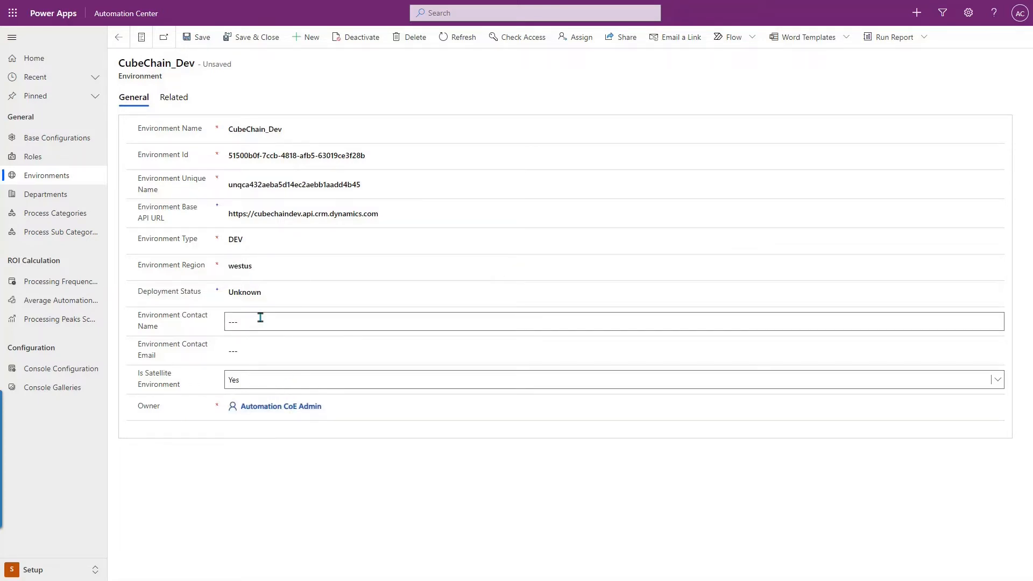
click(259, 43)
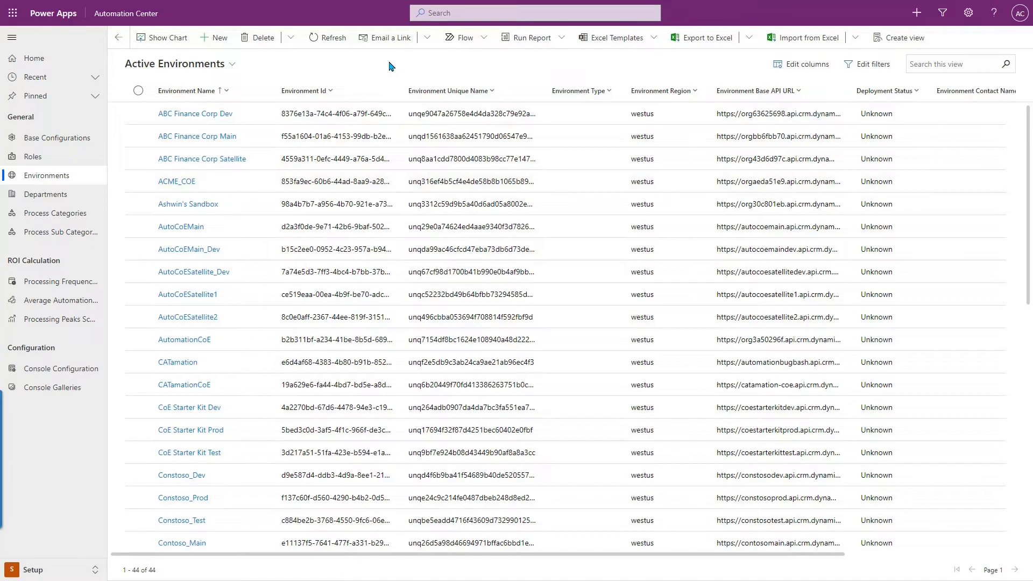
Step: Add the departments Accounting, Enterprise Integration, Human Resources and Logistics to the automation departments
click(51, 196)
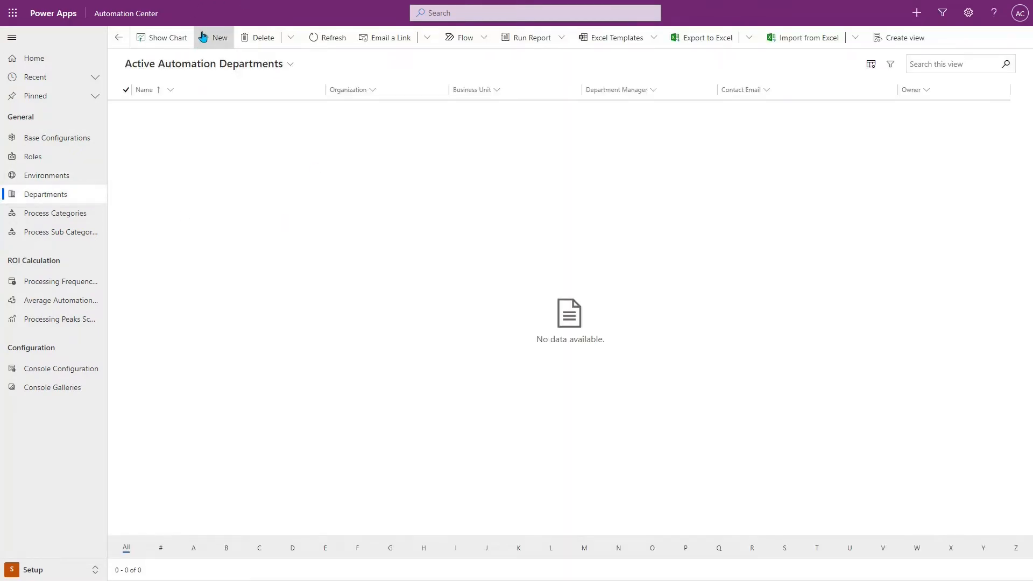
click(203, 38)
click(254, 129)
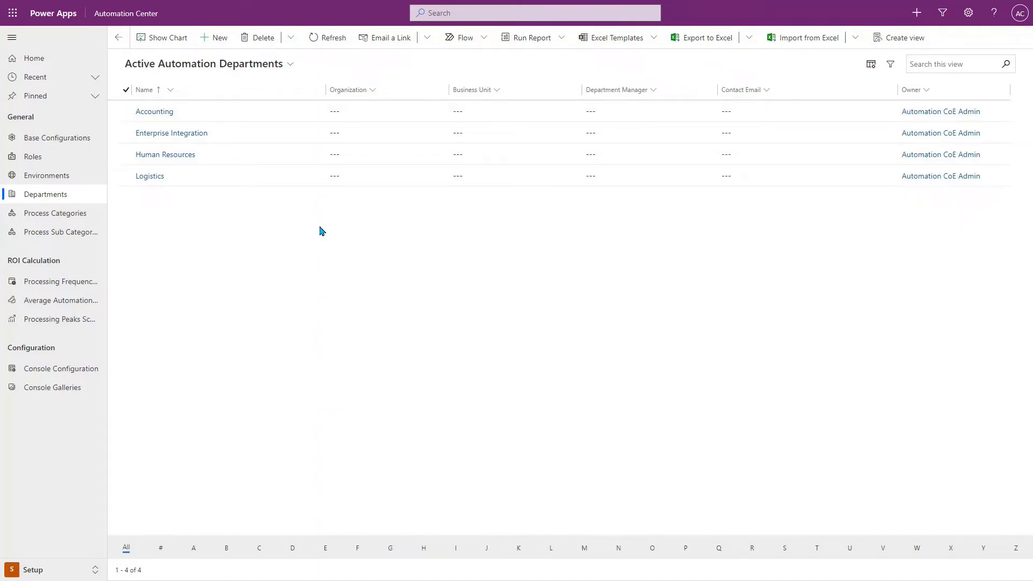
Step: Add the process categories Artificial Intelligence, Claims, Invoicing and Legacy System
click(50, 218)
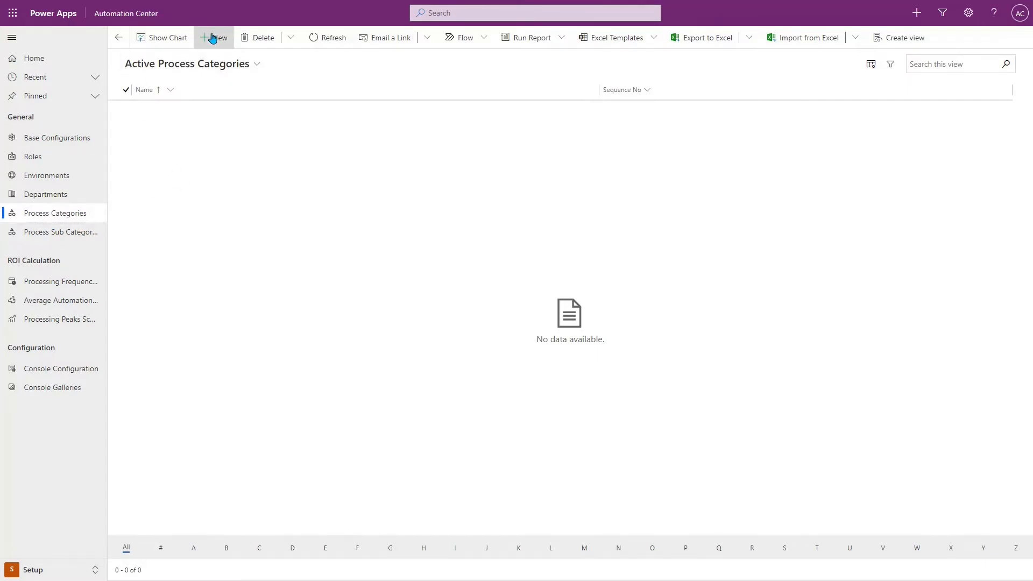
click(213, 38)
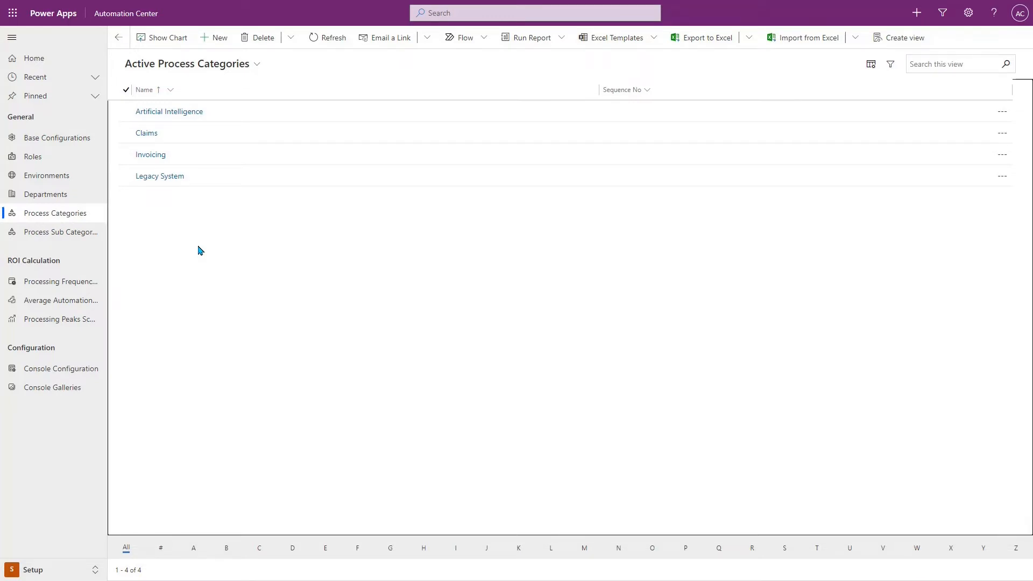
Step: Create the process sub category Forms Processing under Artificial Intelligence, saving and closing the record
click(61, 238)
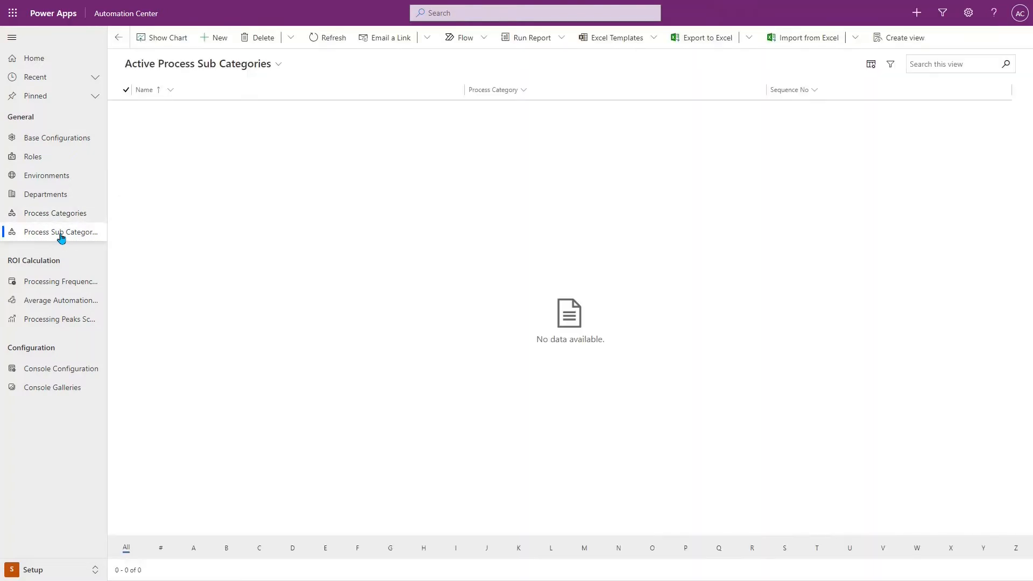
click(218, 37)
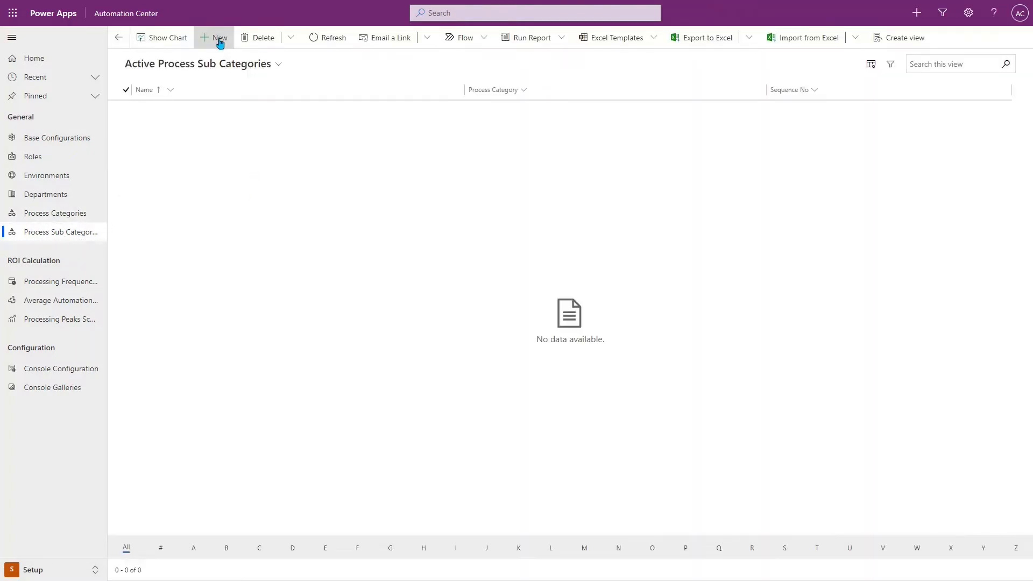
click(268, 118)
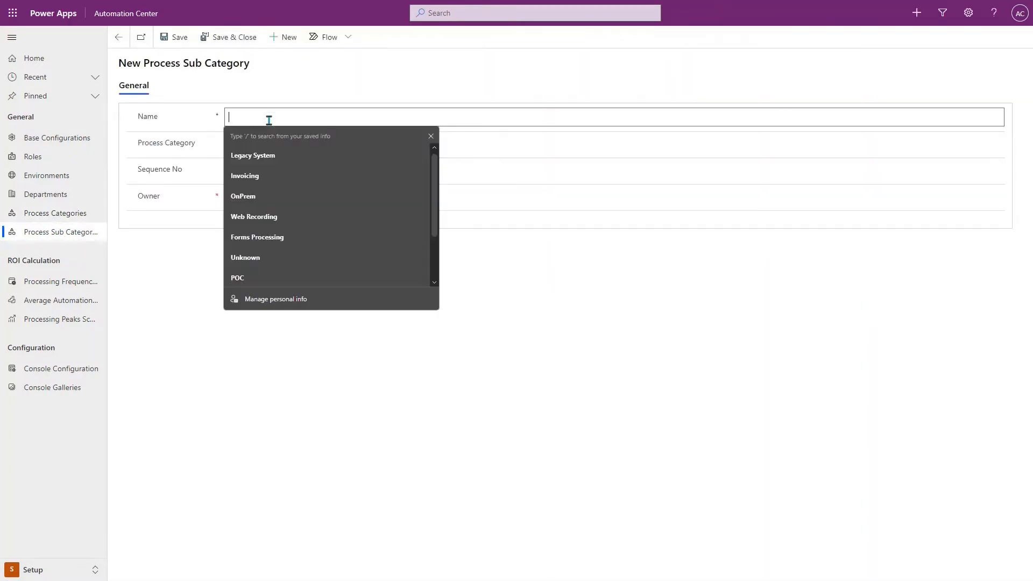
text(Forms Processing)
click(258, 155)
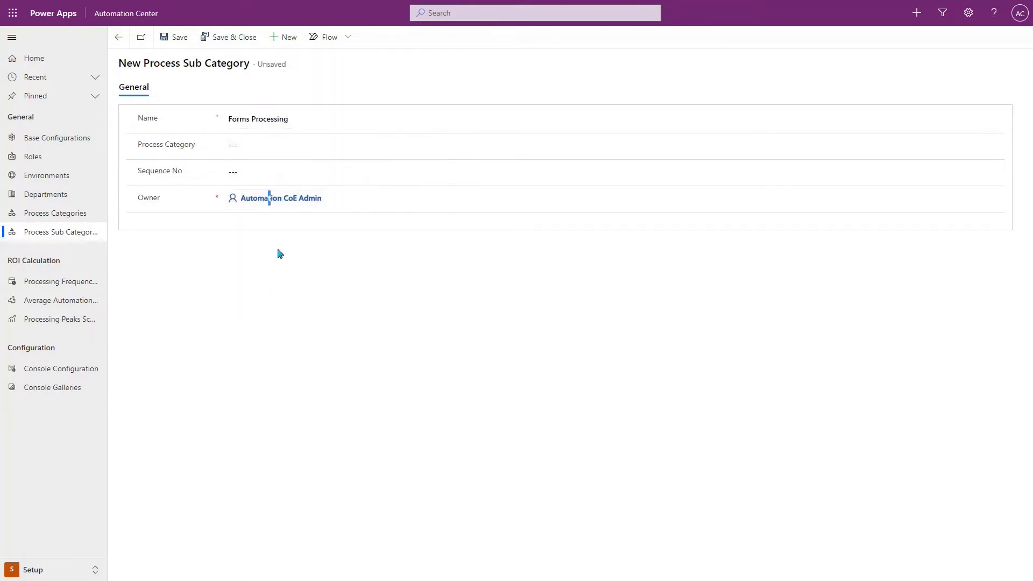
click(231, 147)
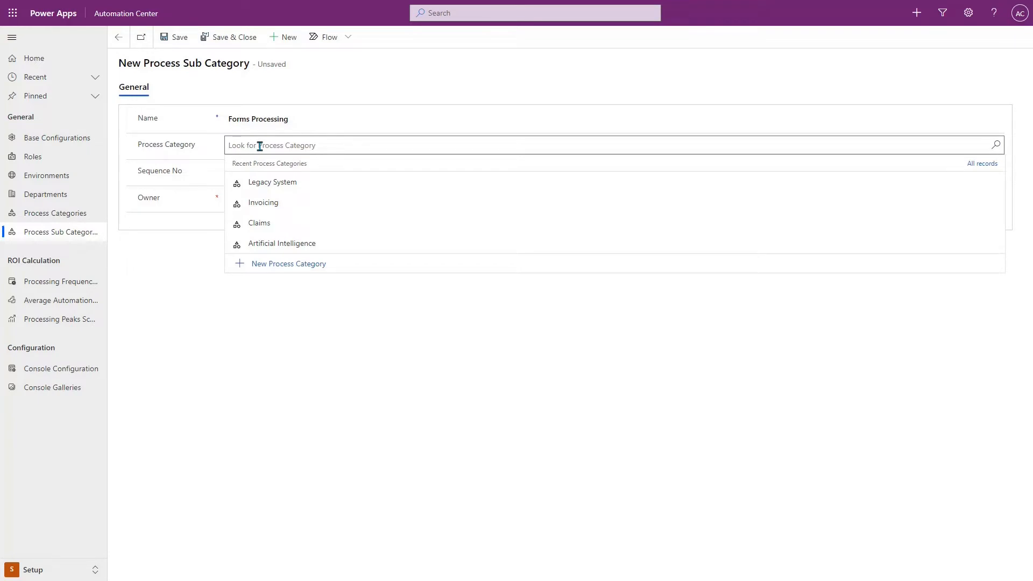
click(289, 247)
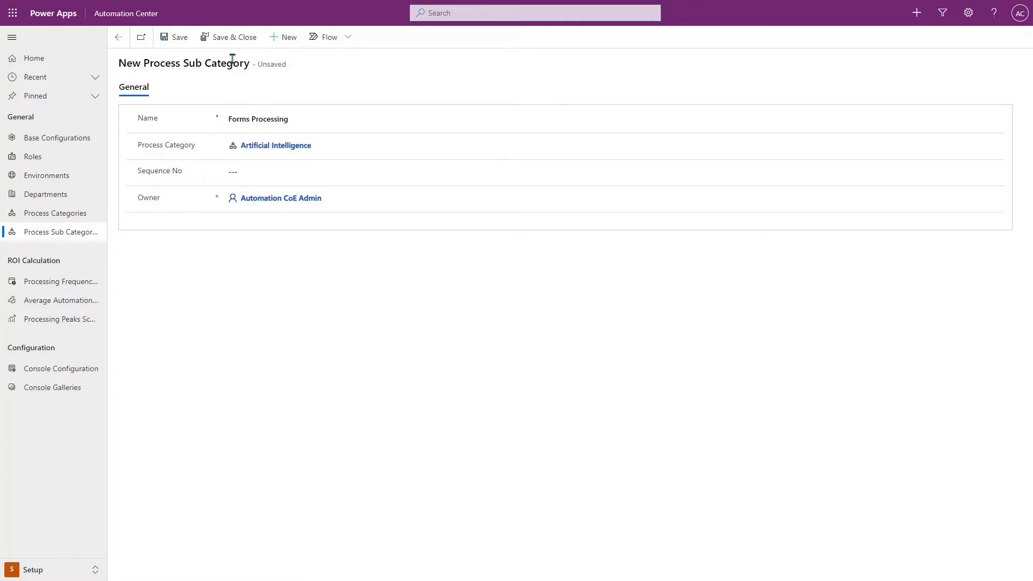
click(239, 38)
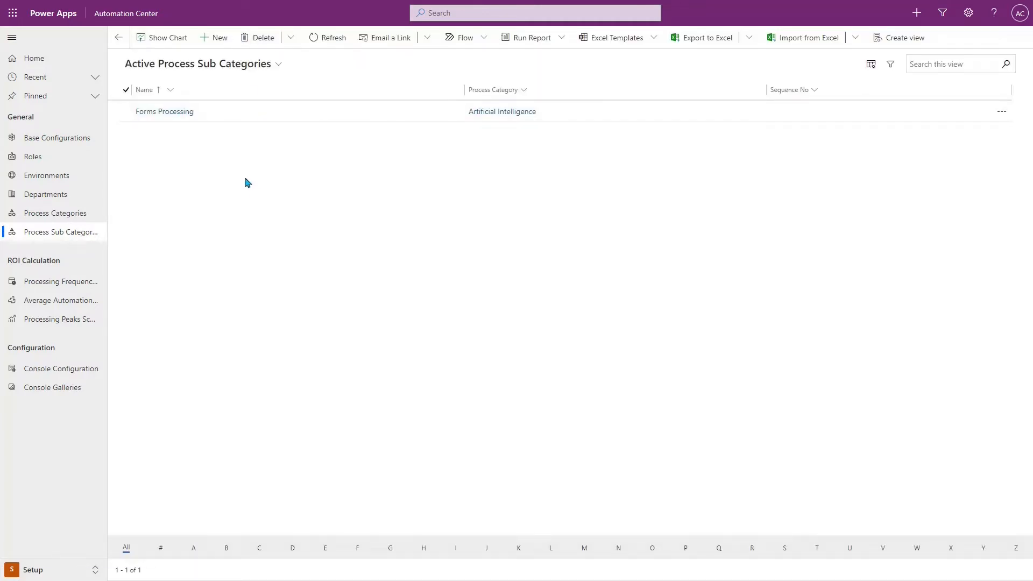
Step: Create the process sub category Forms Validation under Artificial Intelligence, saving and closing the record
click(214, 37)
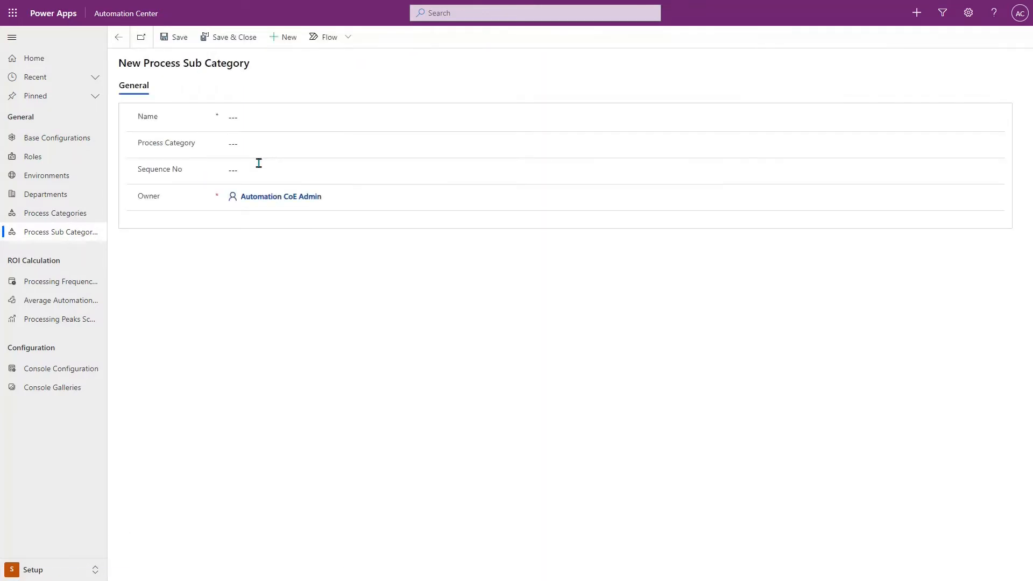
click(262, 119)
click(274, 115)
text(Forms Validation)
click(279, 170)
click(278, 142)
click(268, 173)
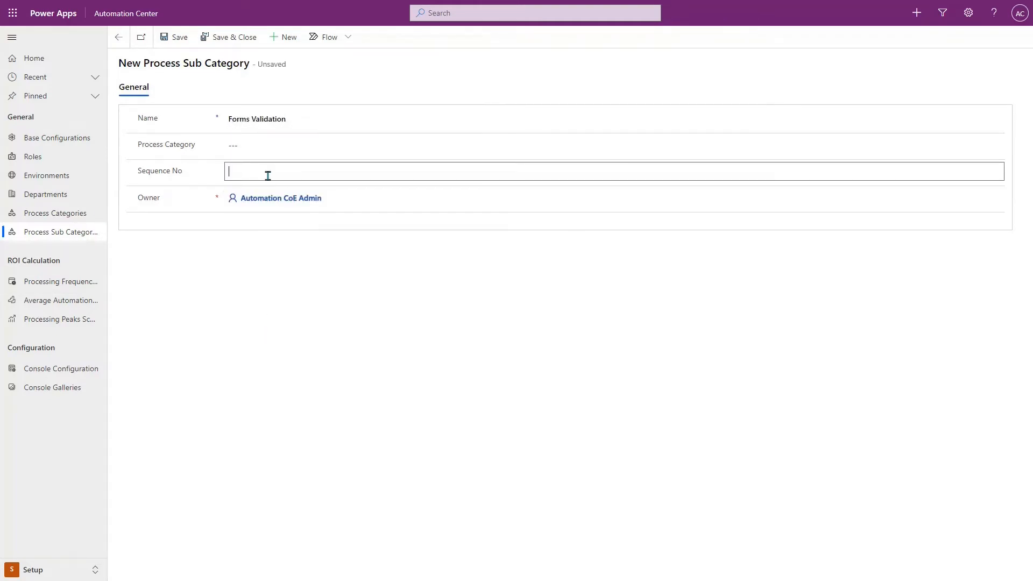
click(265, 147)
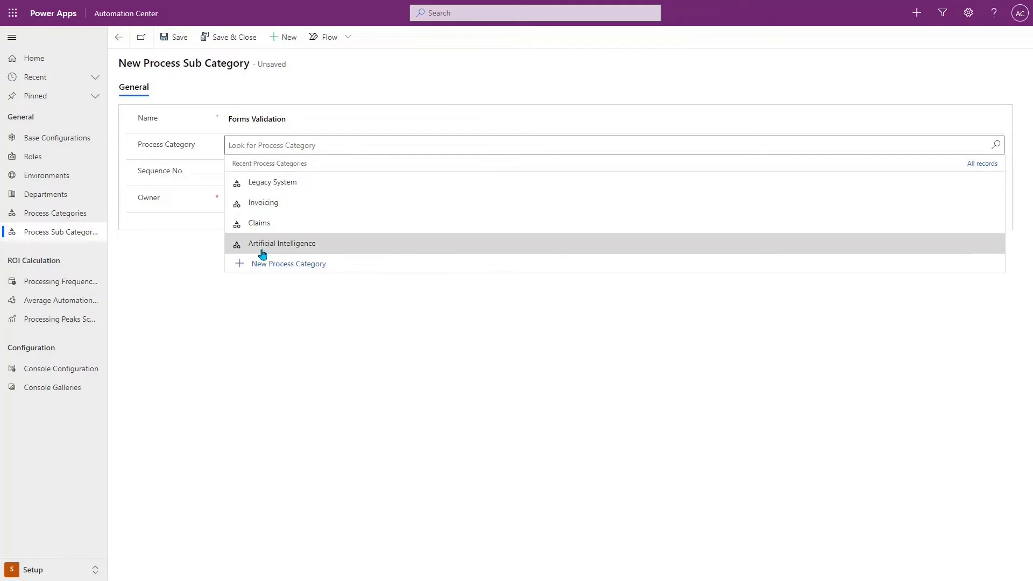
click(271, 247)
click(212, 39)
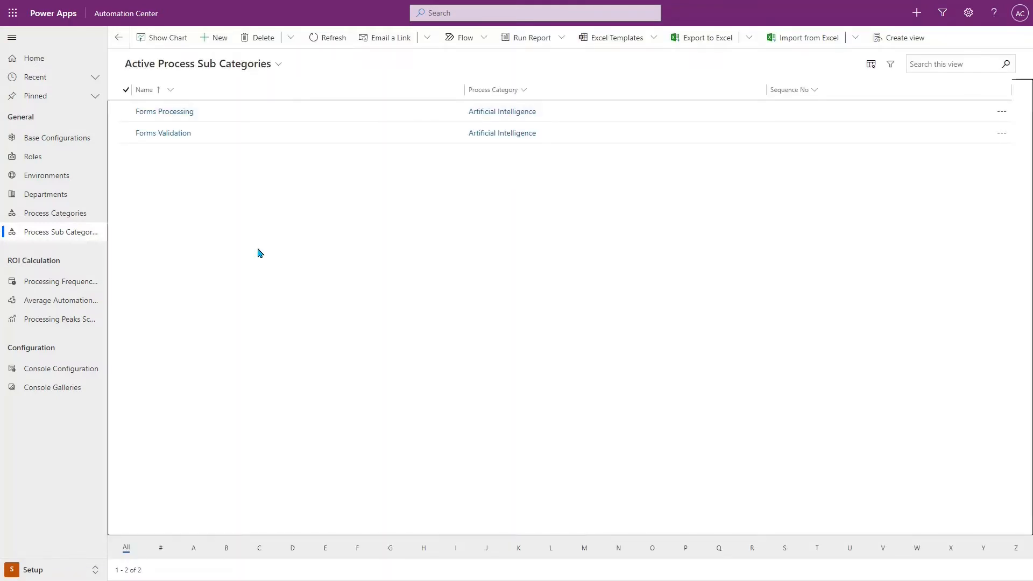
Step: From the Claims process category, add a sub category named Return, saving and closing it
click(64, 214)
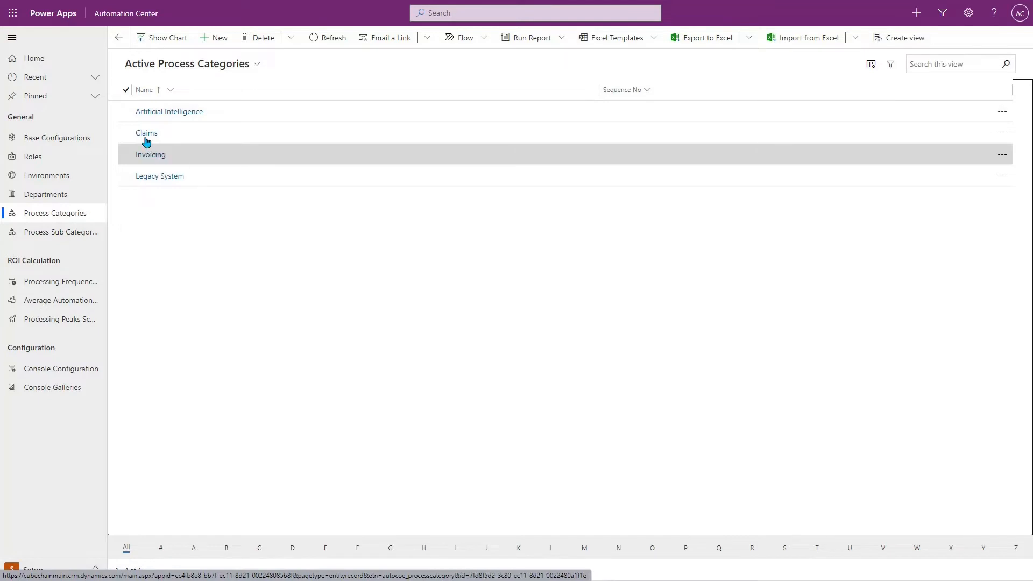
click(146, 135)
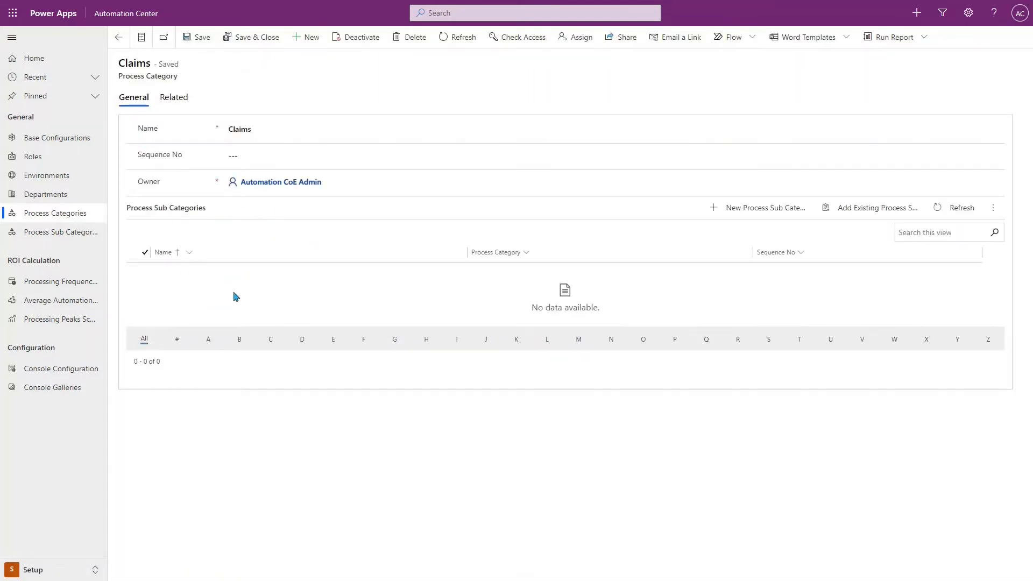
click(753, 214)
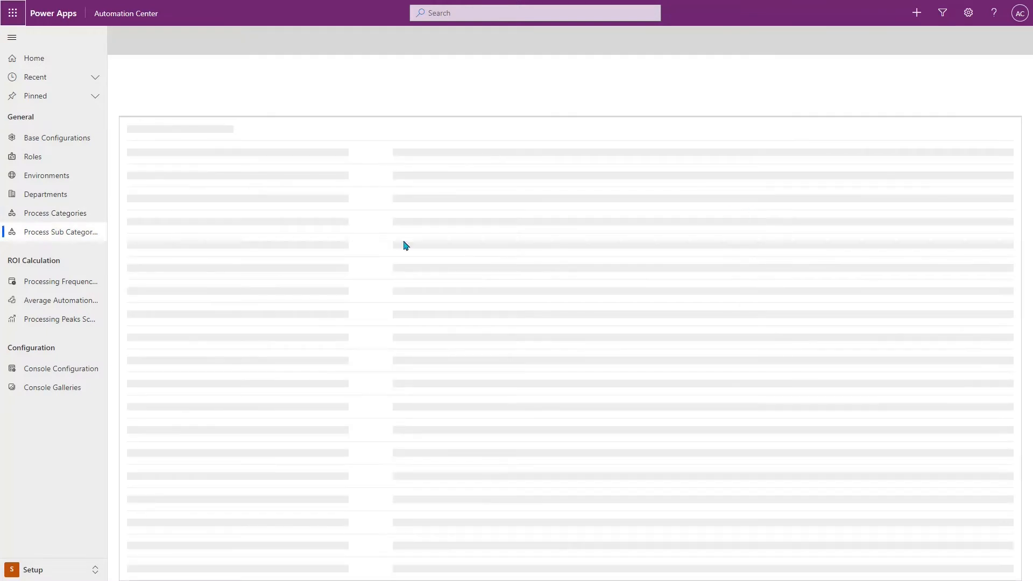
click(246, 115)
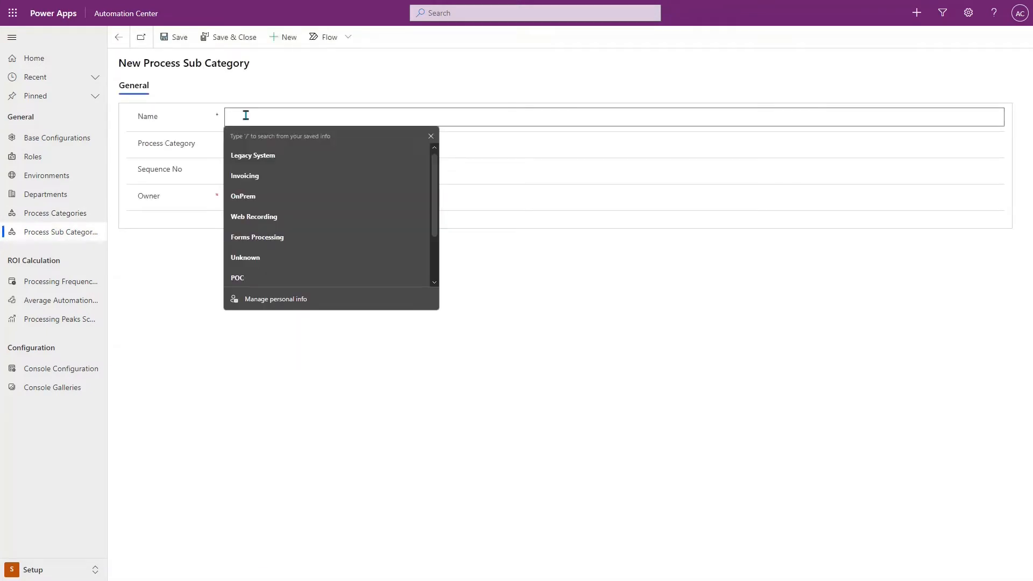
text(Return)
click(253, 301)
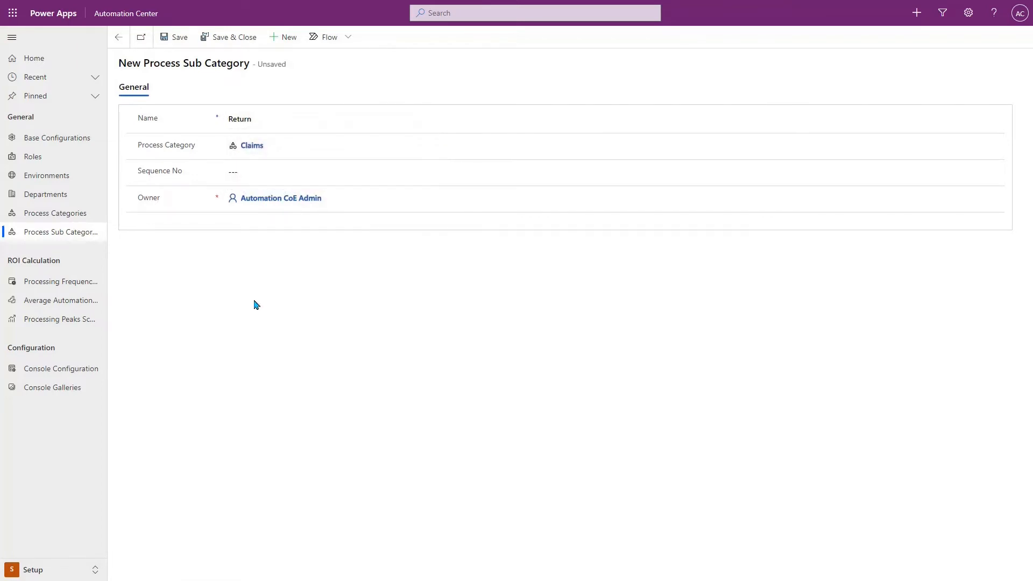
click(226, 37)
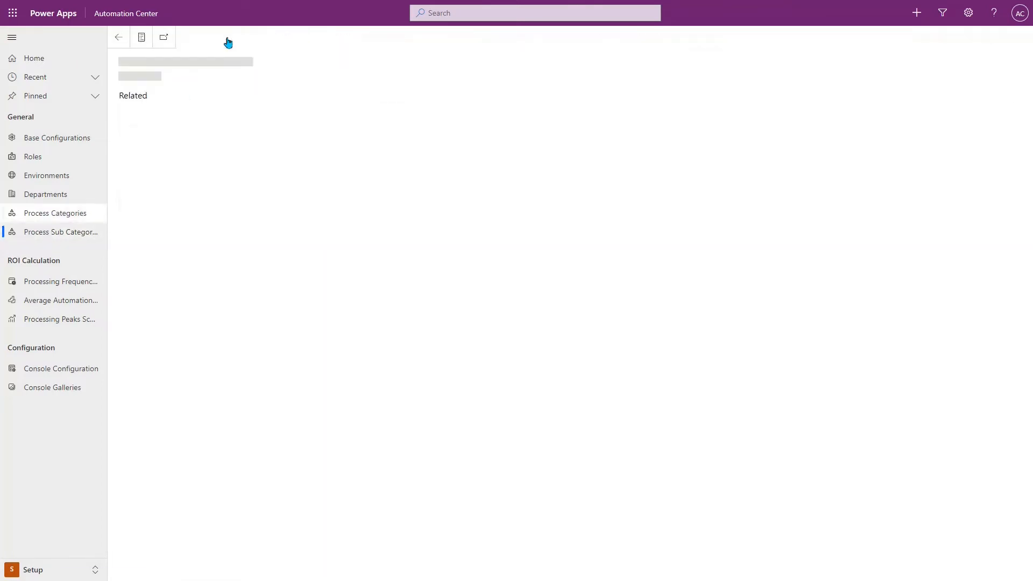
Step: From the Legacy System process category, add the sub categories Complex, No API and Other, saving and closing each
click(70, 215)
click(157, 180)
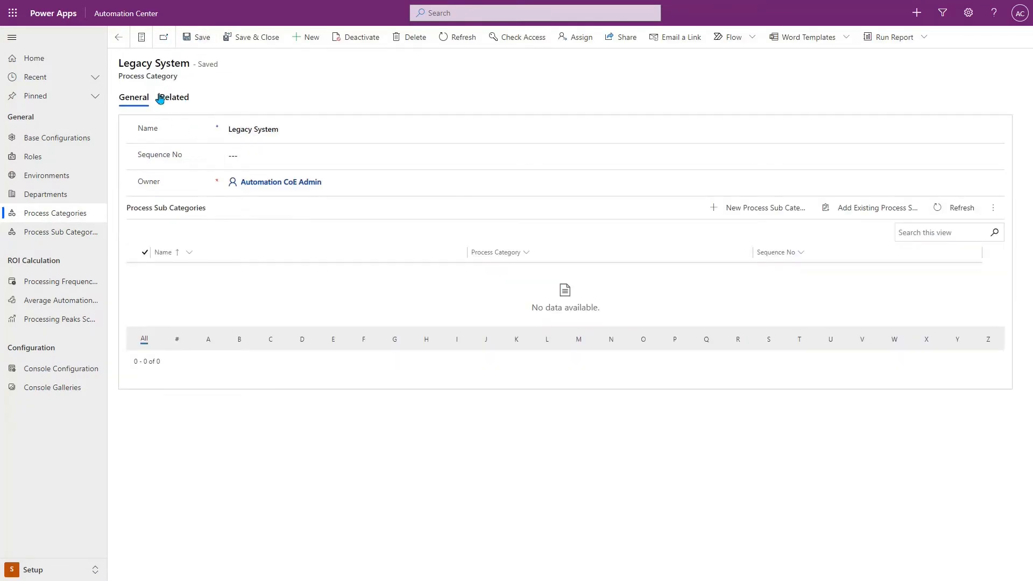
click(753, 208)
click(253, 119)
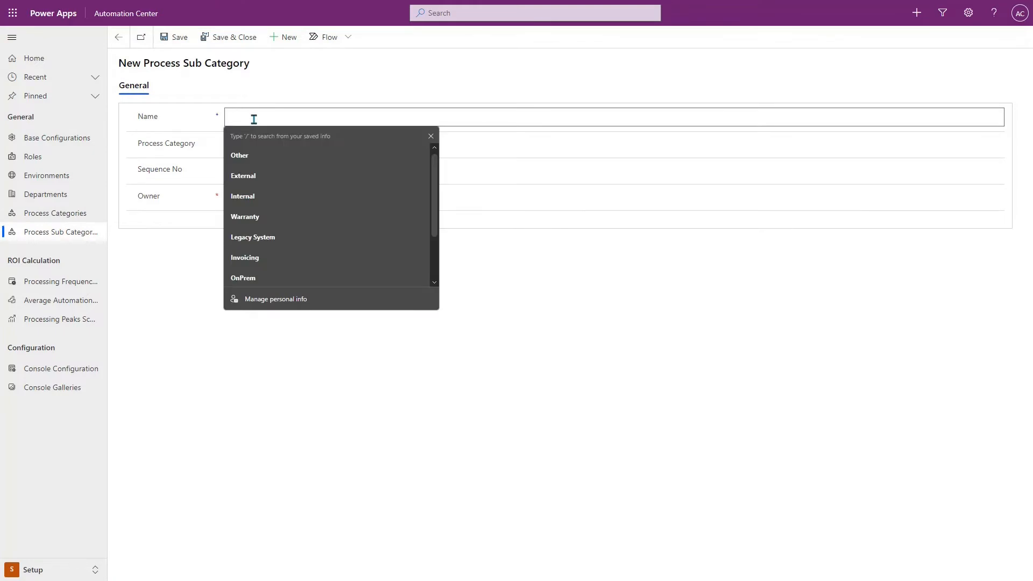
text(Complex)
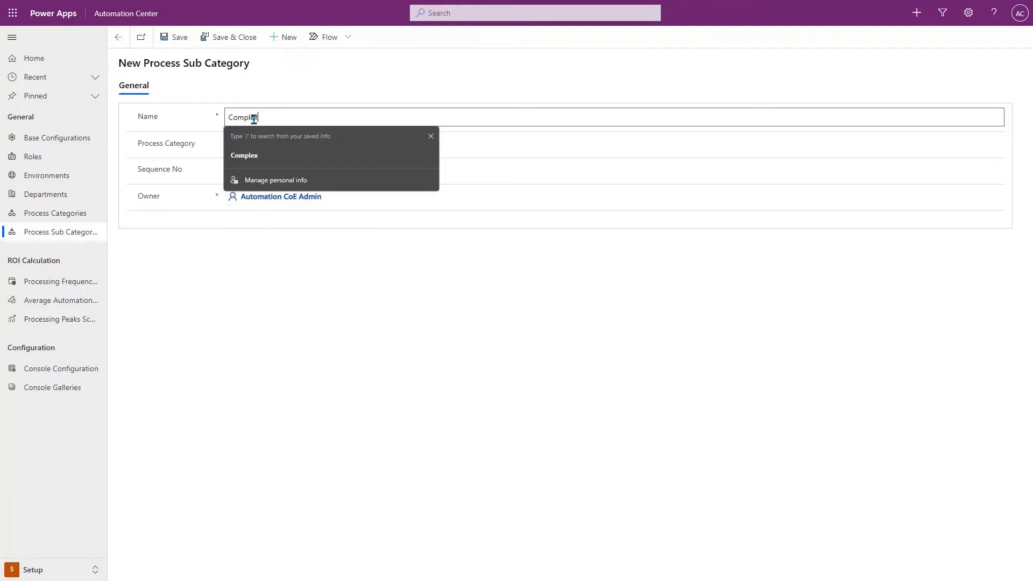
click(298, 156)
click(250, 43)
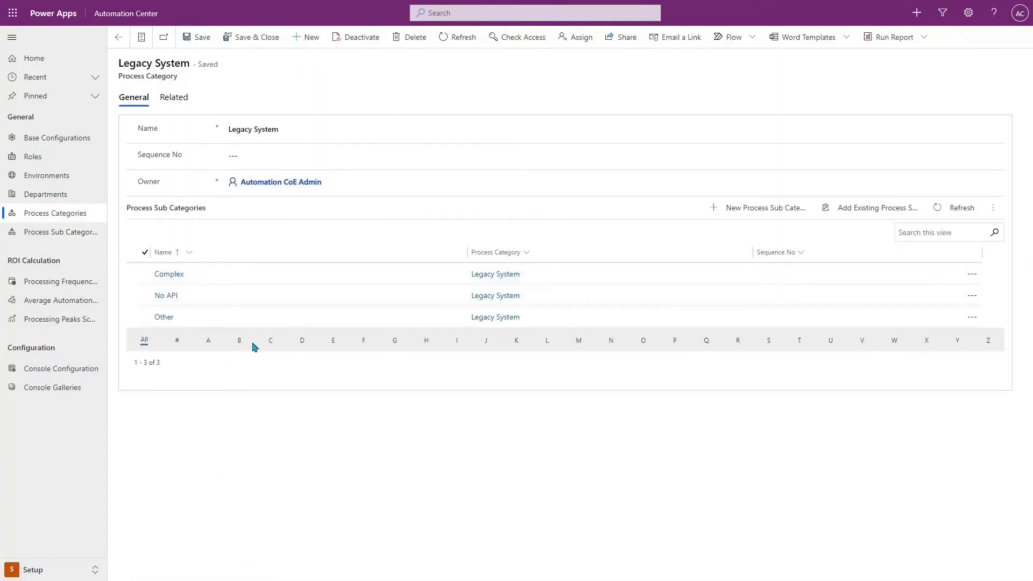
Step: Create a role named Admin of type CoE Admin with the administrator's user principal name, saving and closing it
click(55, 164)
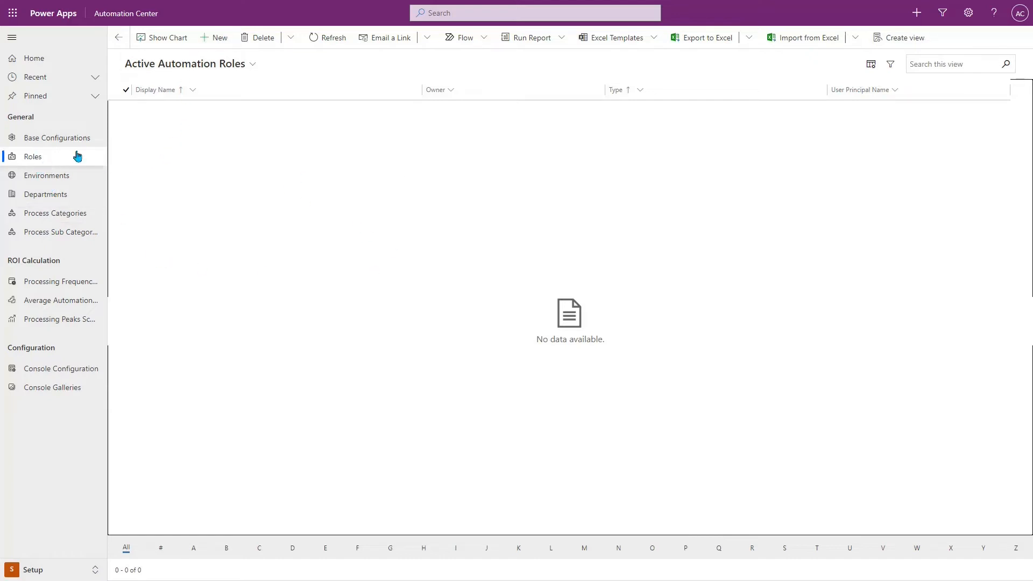
click(215, 37)
click(249, 110)
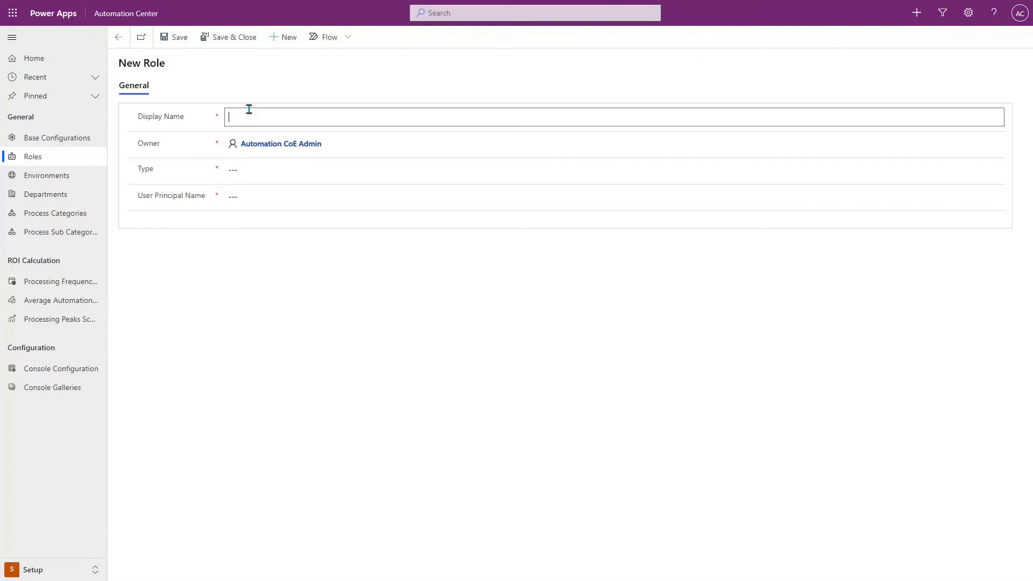
text(Admin - Fallback)
key(ctrl+BackSpace)
click(261, 176)
click(270, 199)
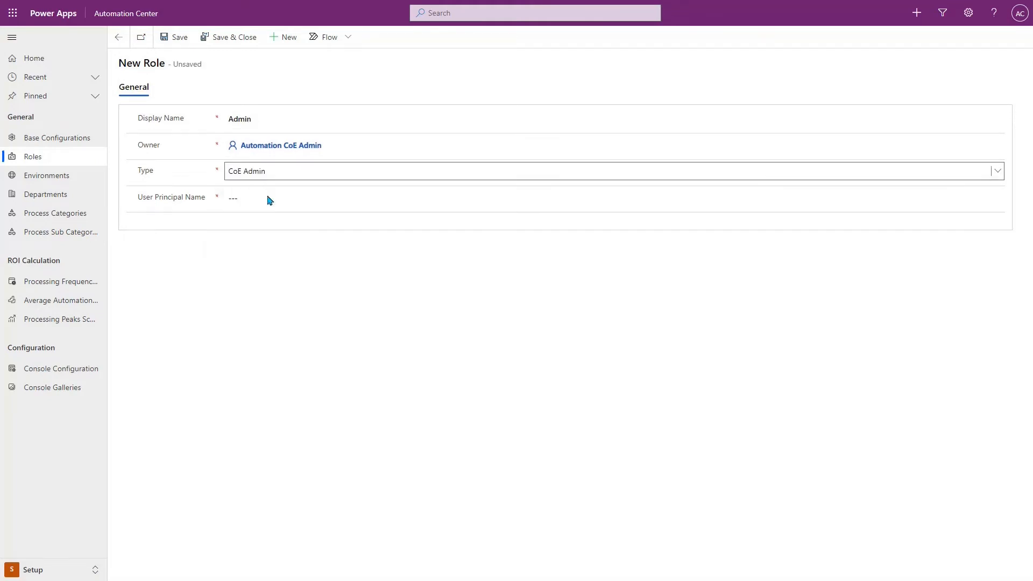
click(271, 198)
key(ctrl+v)
click(437, 350)
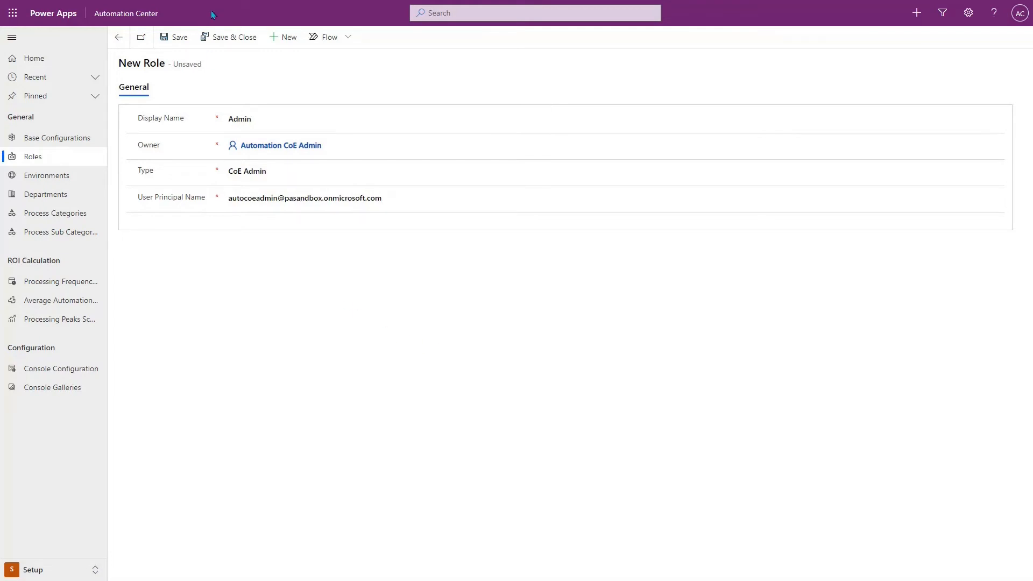
click(237, 44)
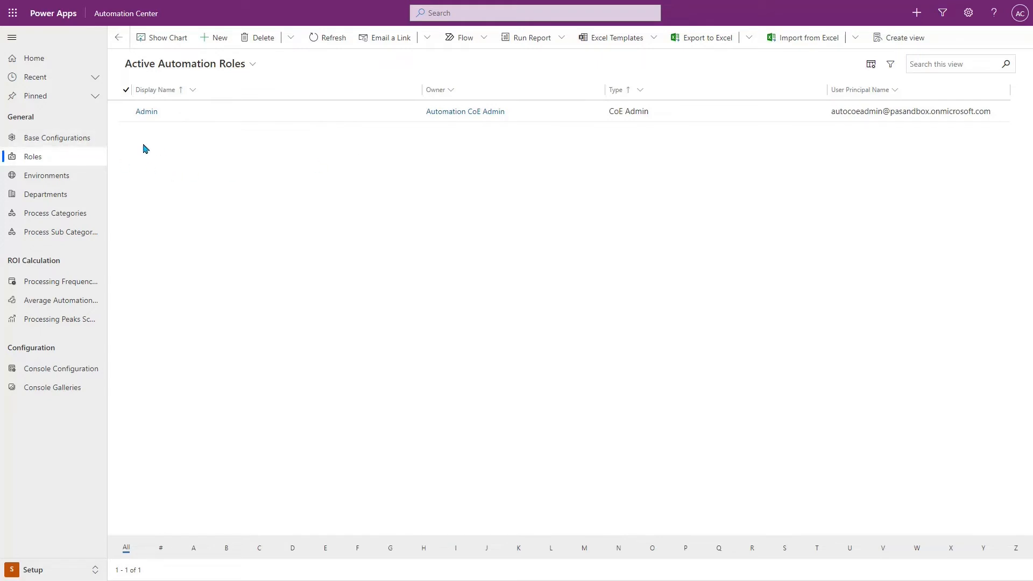
Step: Start a base configuration named Automation CoE with CubeChain_Dev as its fallback environment
click(47, 141)
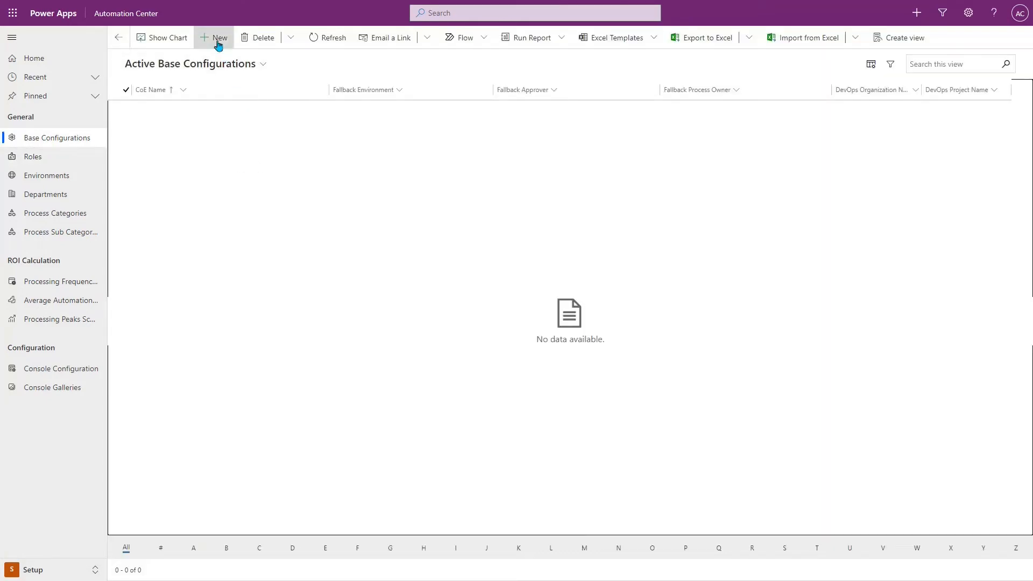
click(218, 38)
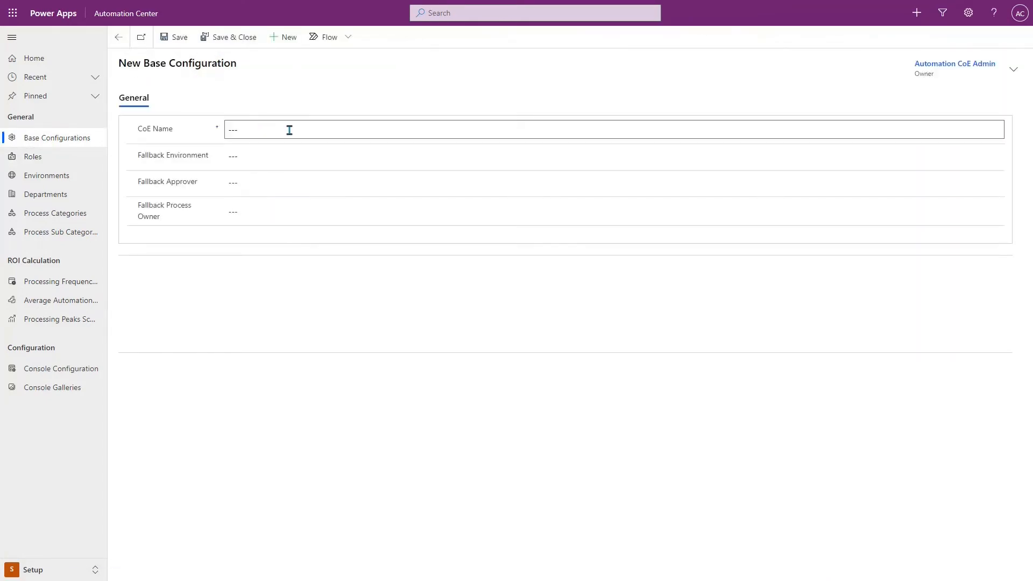
text(Automation CoE)
click(256, 160)
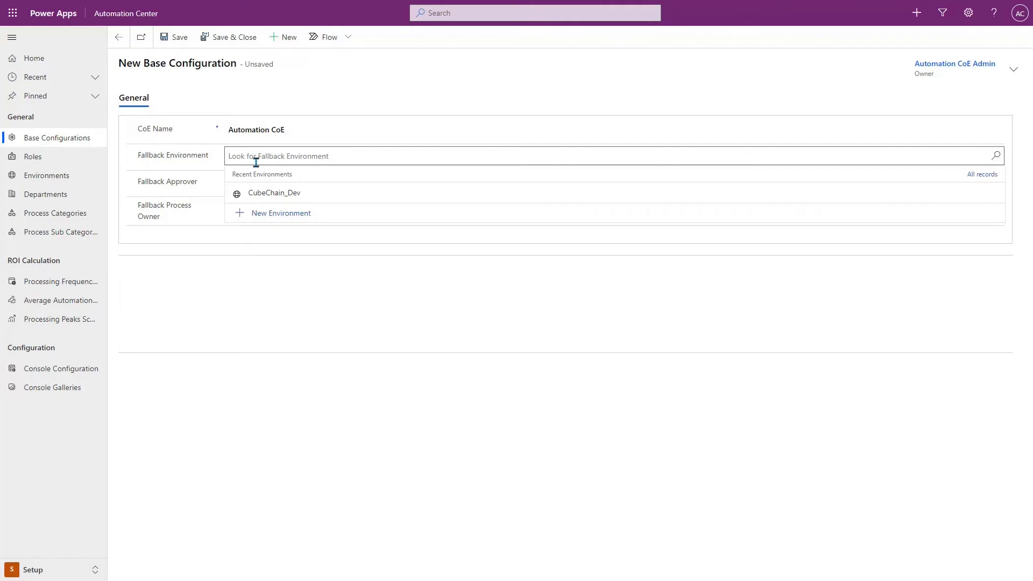
click(310, 157)
click(286, 194)
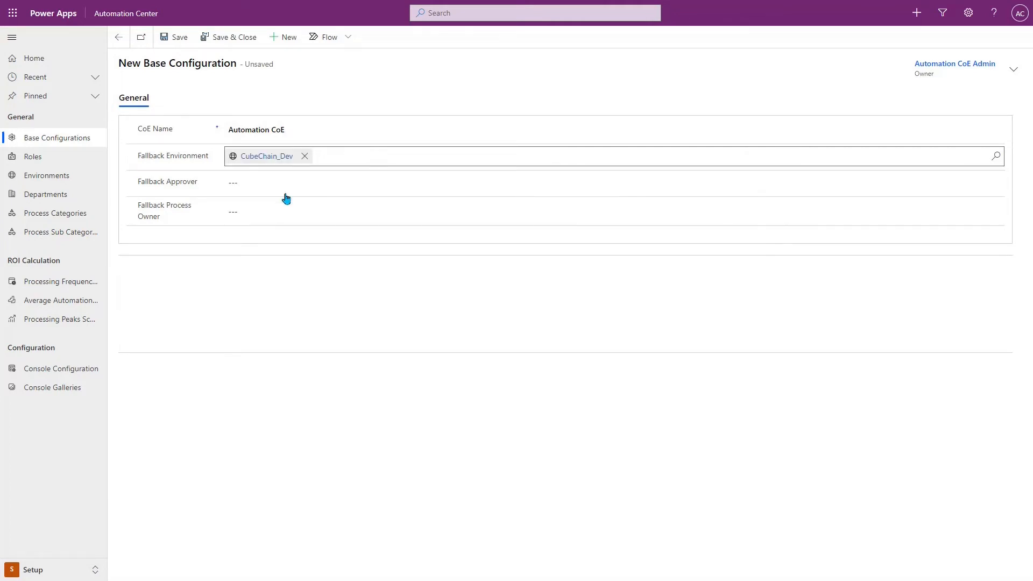
Step: Set Automation CoE Admin as fallback approver and choose the fallback process owner, saving and closing the base configuration
click(273, 184)
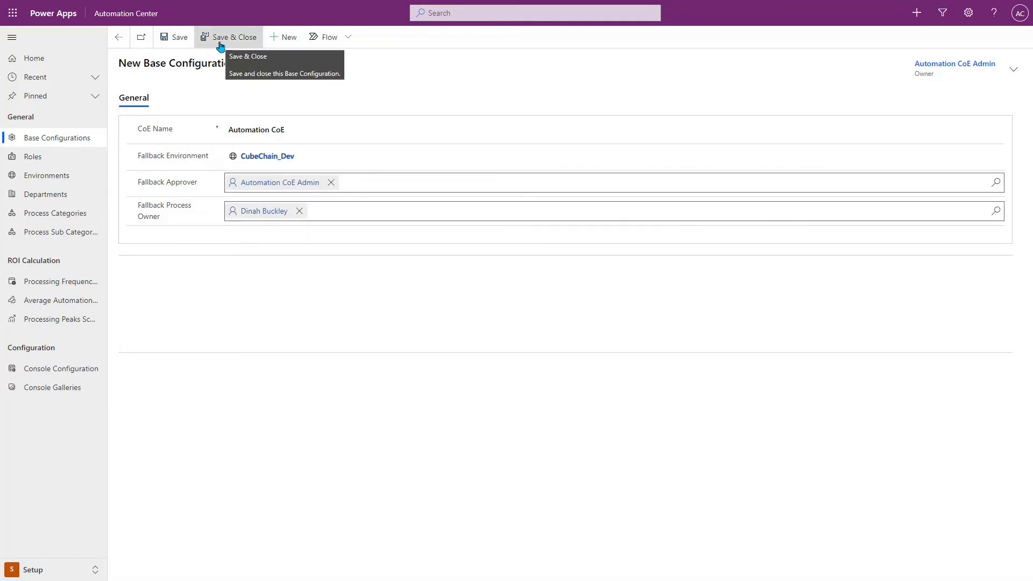
click(219, 43)
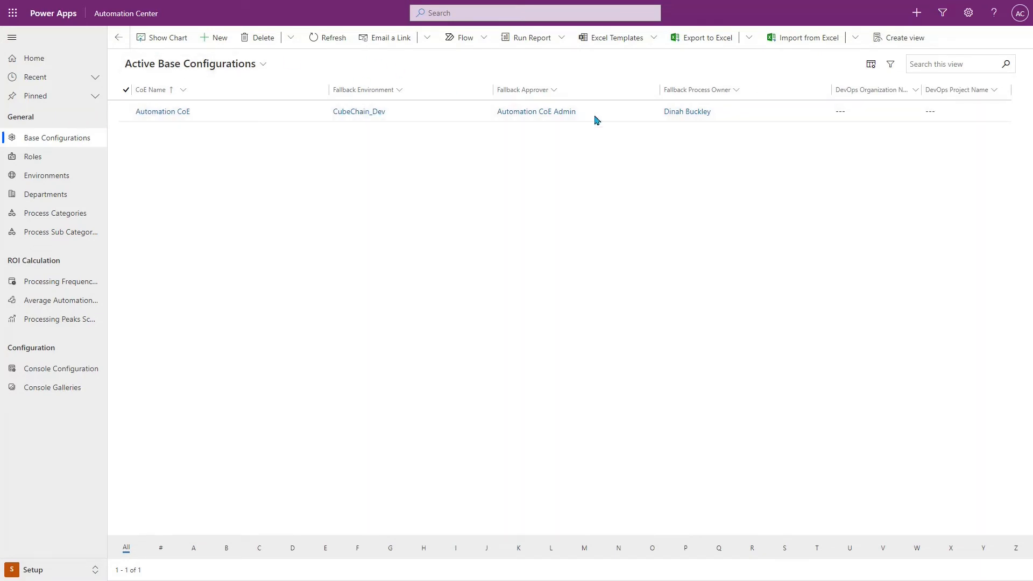
click(369, 249)
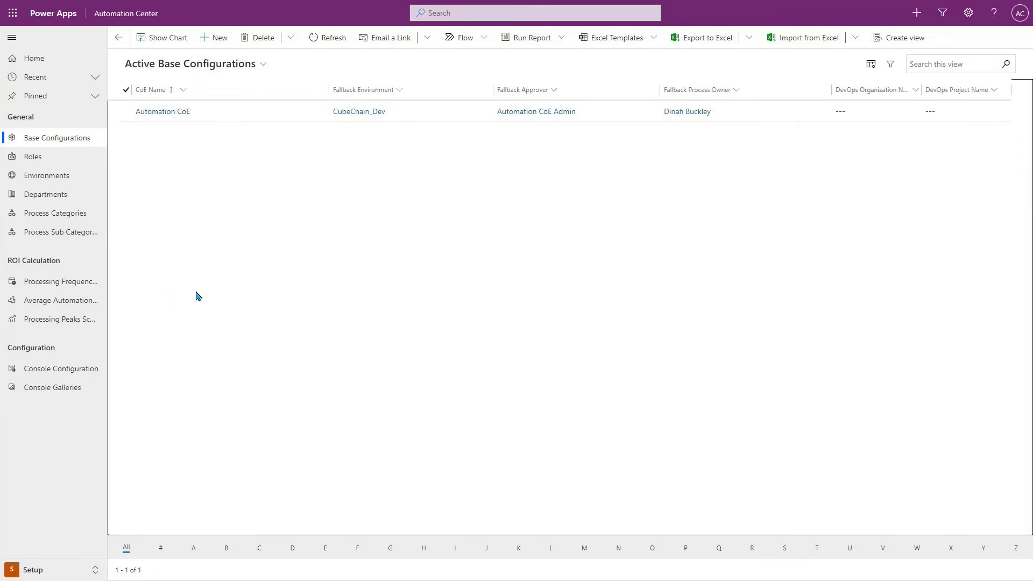
Step: Create a processing frequency score with the value Daily and a score of 12, saving and closing it
click(44, 288)
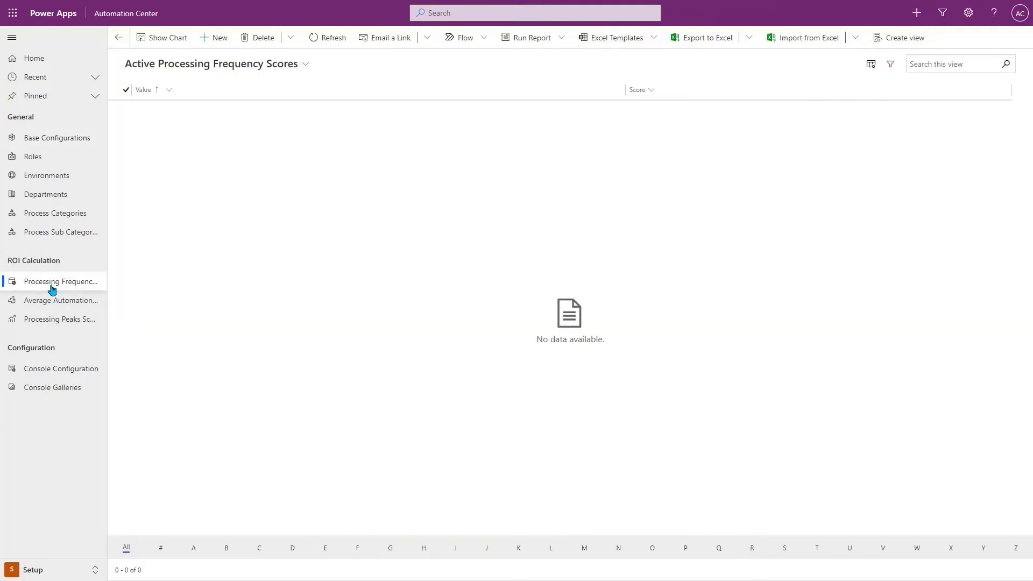
click(214, 39)
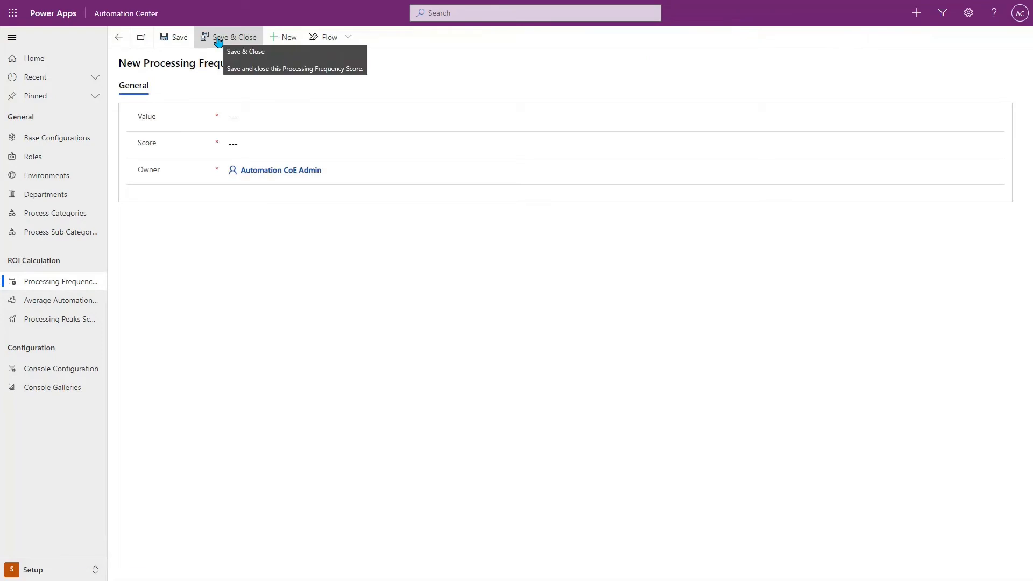
click(251, 114)
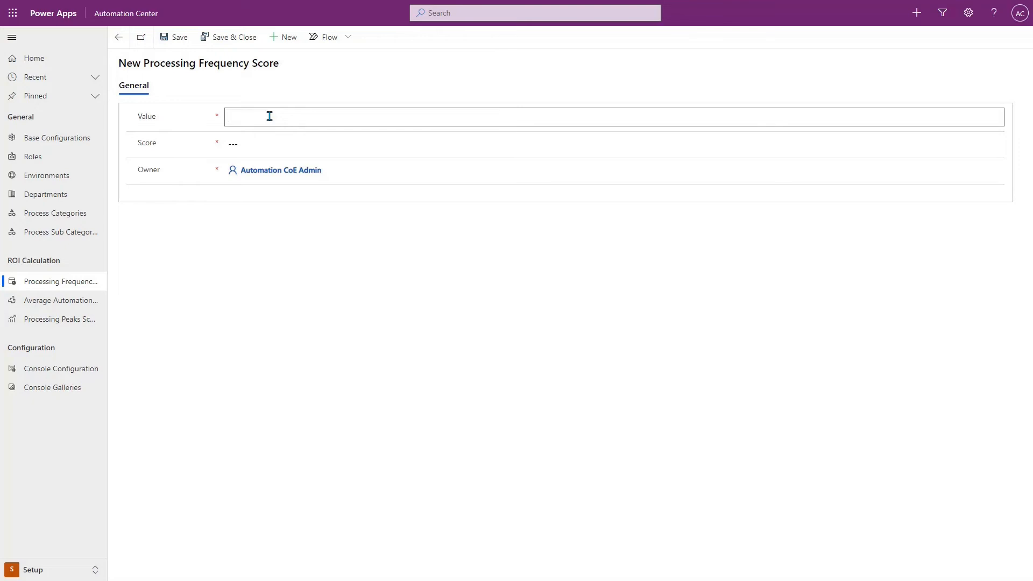
text(Daily)
click(287, 143)
text(12)
click(226, 39)
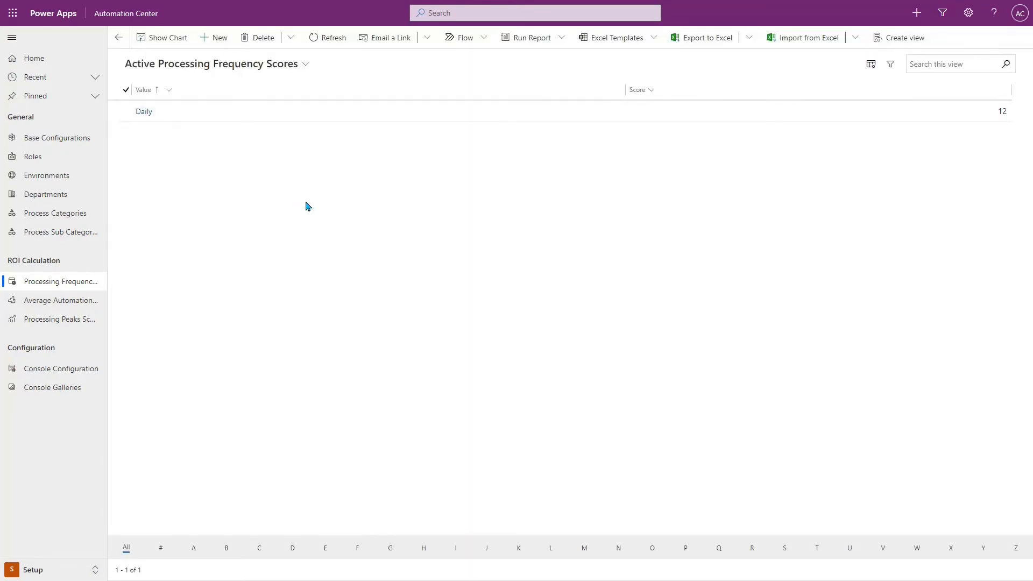
Step: Add the processing frequency scores Hourly with 18 and Monthly with 3, and narrow the Value column of their list
click(212, 38)
click(256, 116)
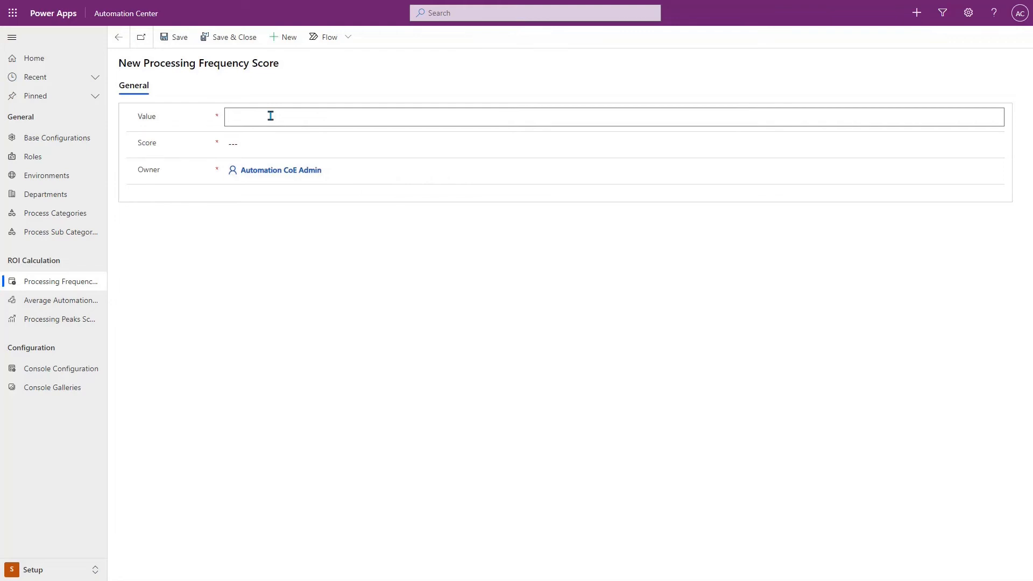
text(Hour)
click(252, 141)
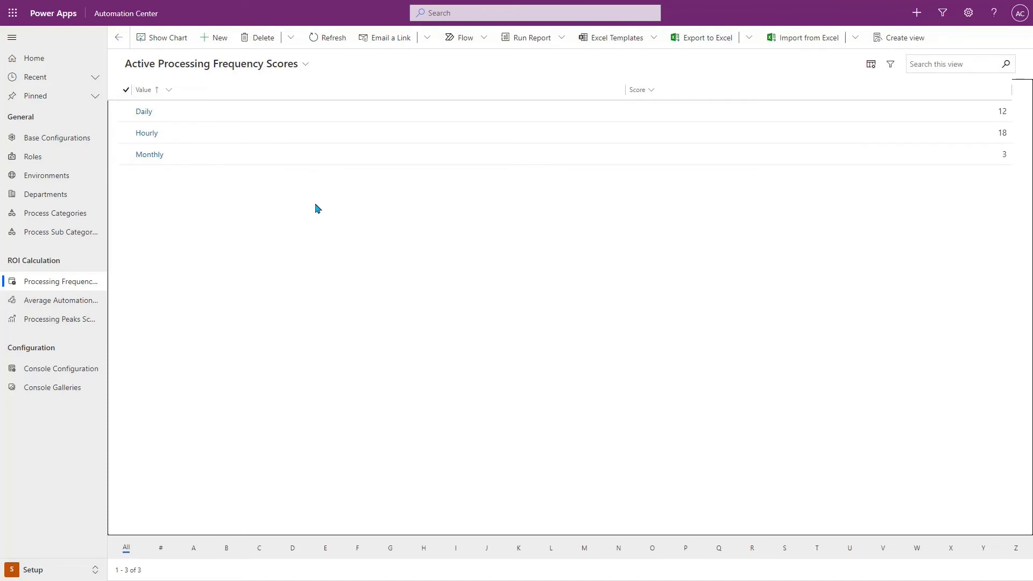
drag(624, 89, 384, 120)
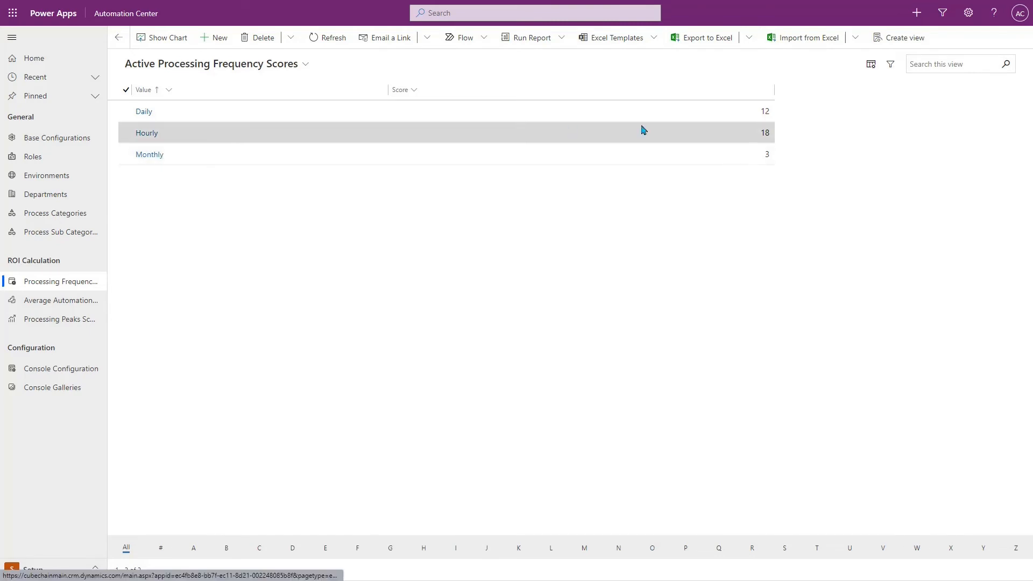
click(393, 251)
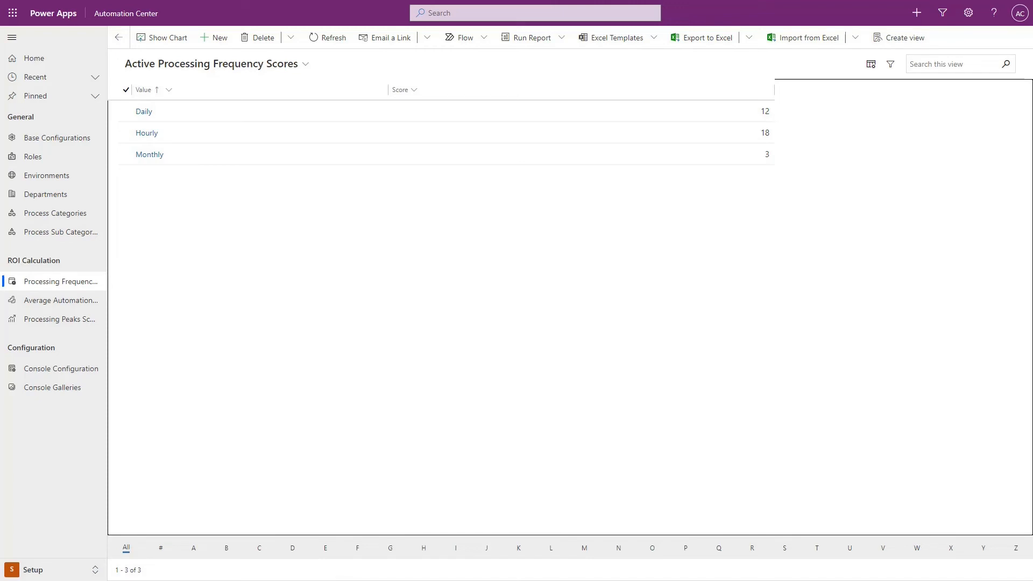
Step: Add average automation steps scores: ">= 1, < 5" from 1 to 5 scoring 1, ">= 5, < 250" scoring 5, ">= 250" up to 999,999,999 scoring 10
click(52, 308)
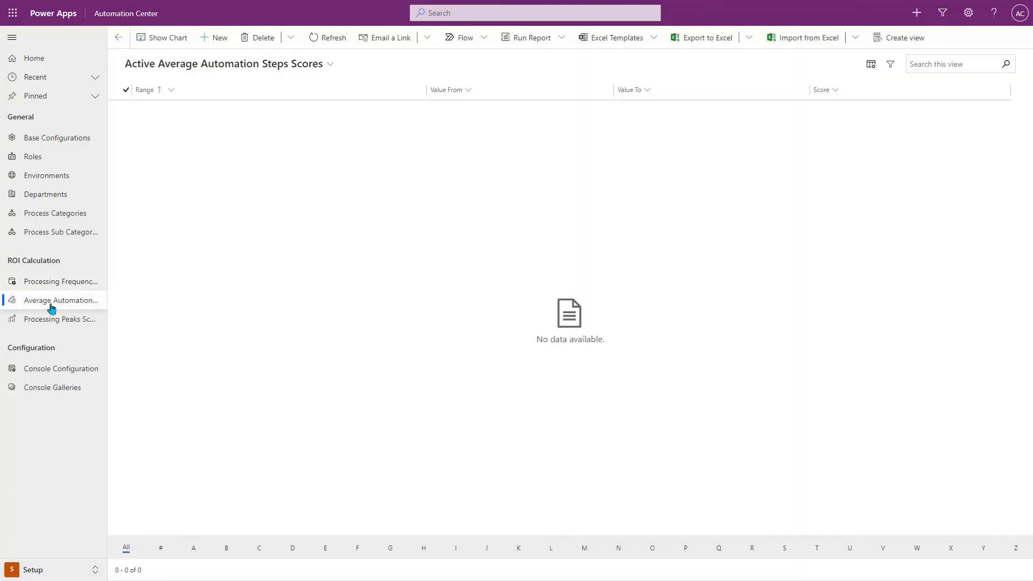
click(220, 38)
click(286, 117)
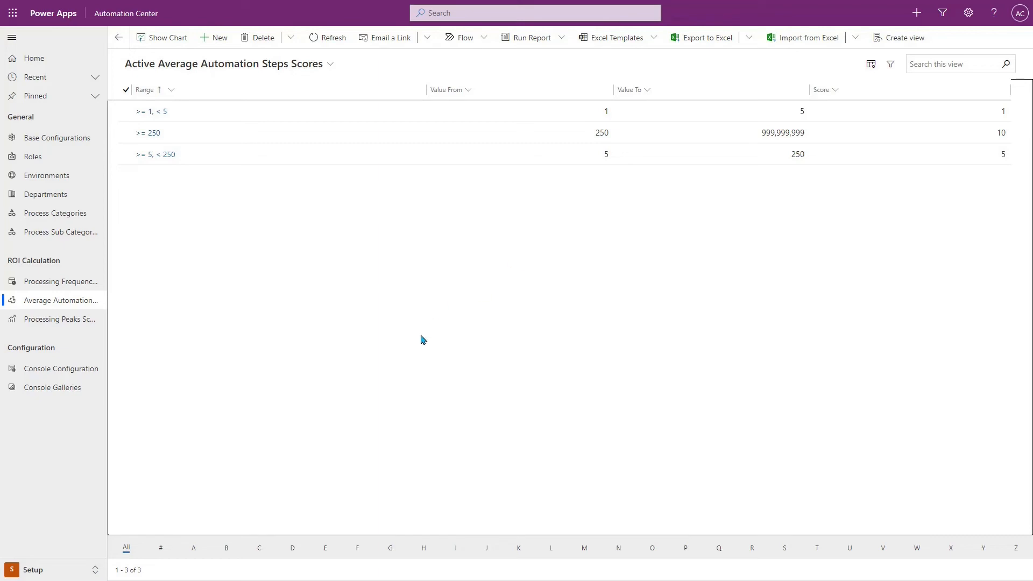
Step: Add the processing peaks scores Daily with 15, Hourly with 20 and Monthly with 5
click(63, 321)
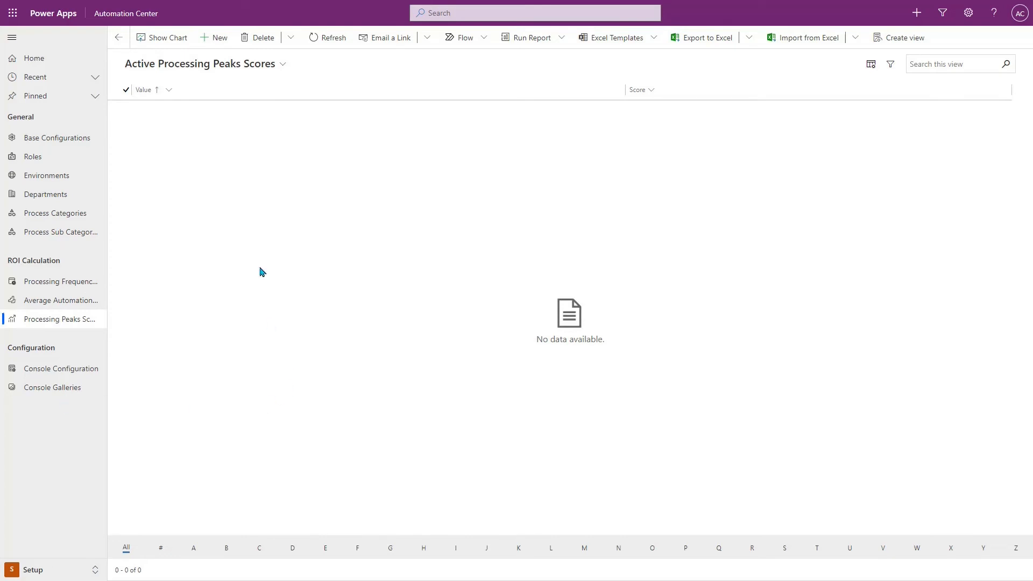
click(218, 39)
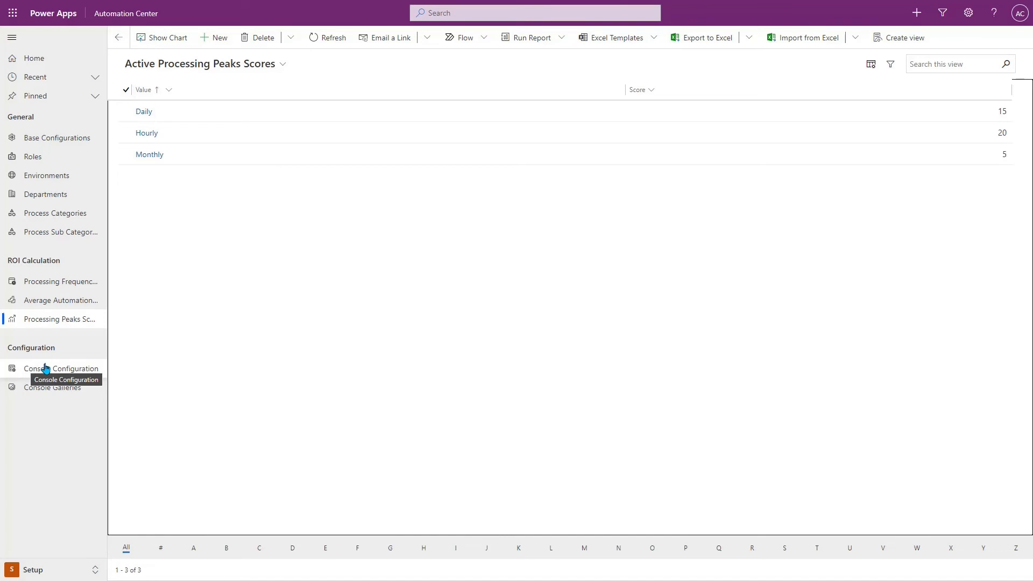
Step: Start a console configuration named Automation Project with the app description "Create and manage your automation projects"
click(45, 368)
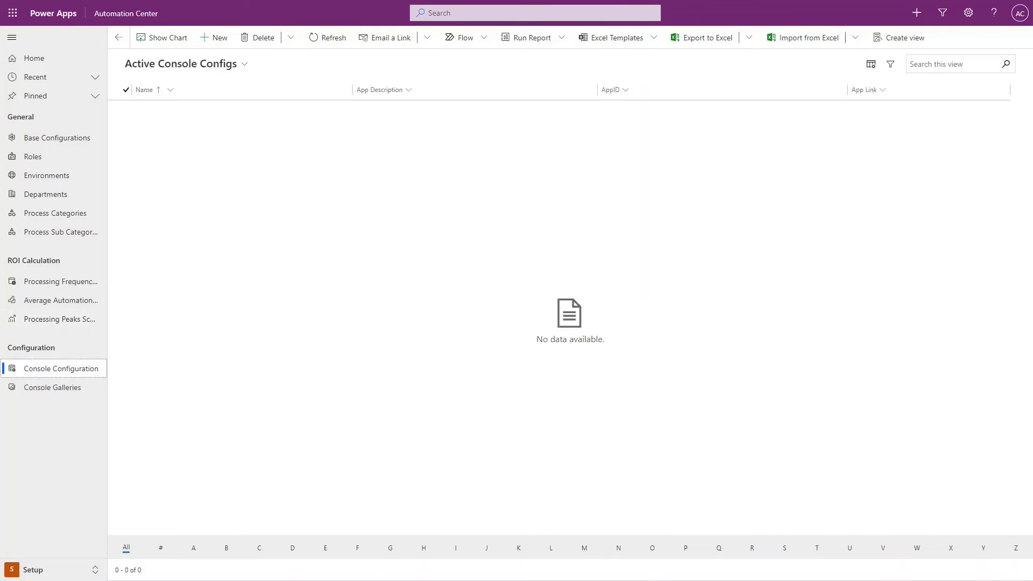
click(215, 37)
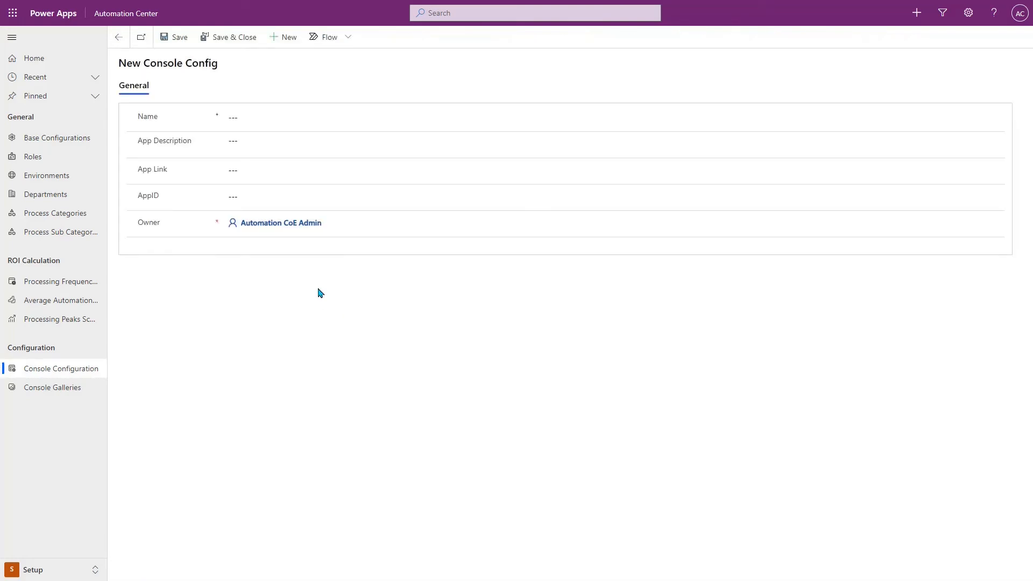
click(268, 117)
click(278, 442)
click(260, 118)
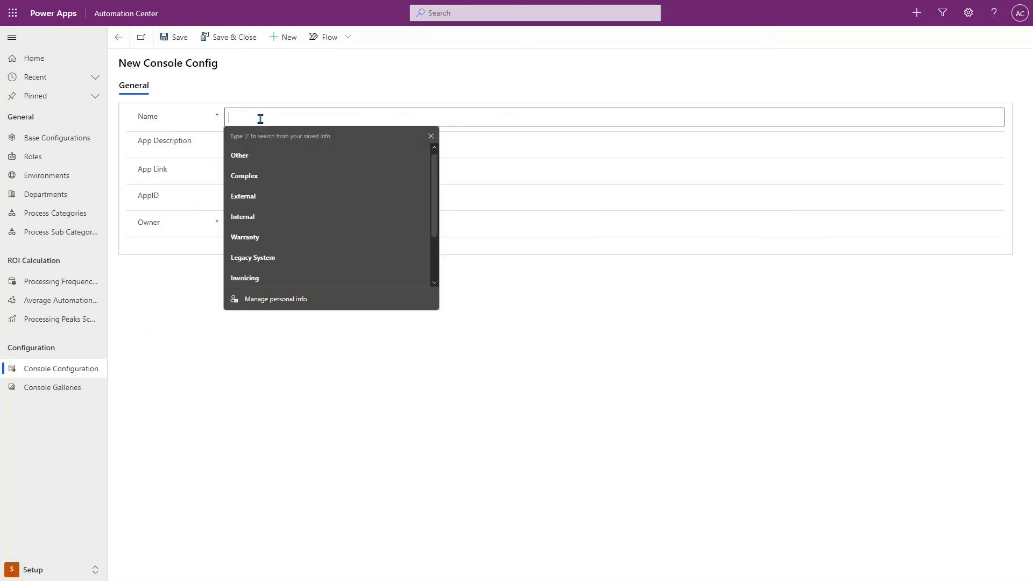
text(Automation Project)
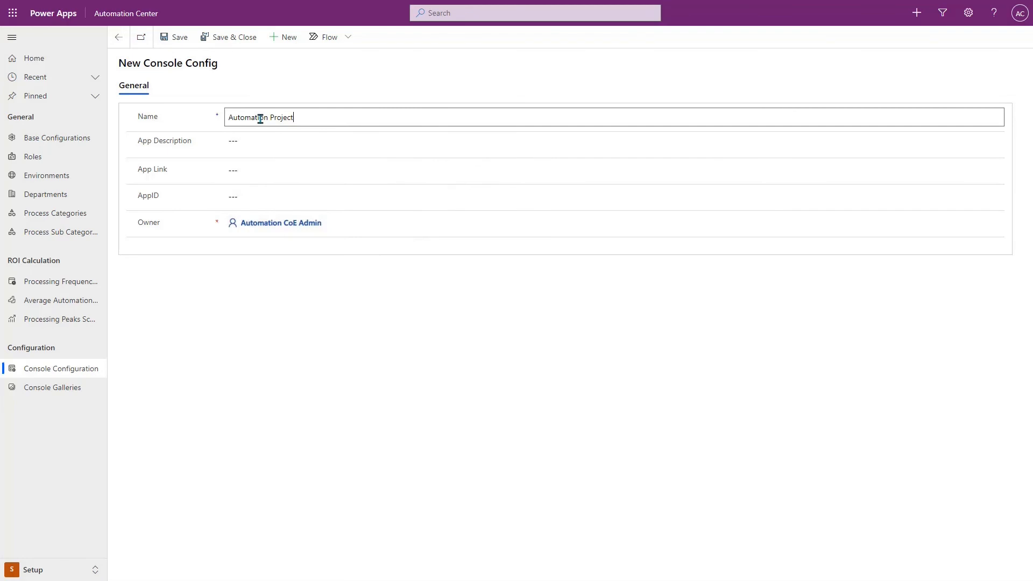
click(282, 146)
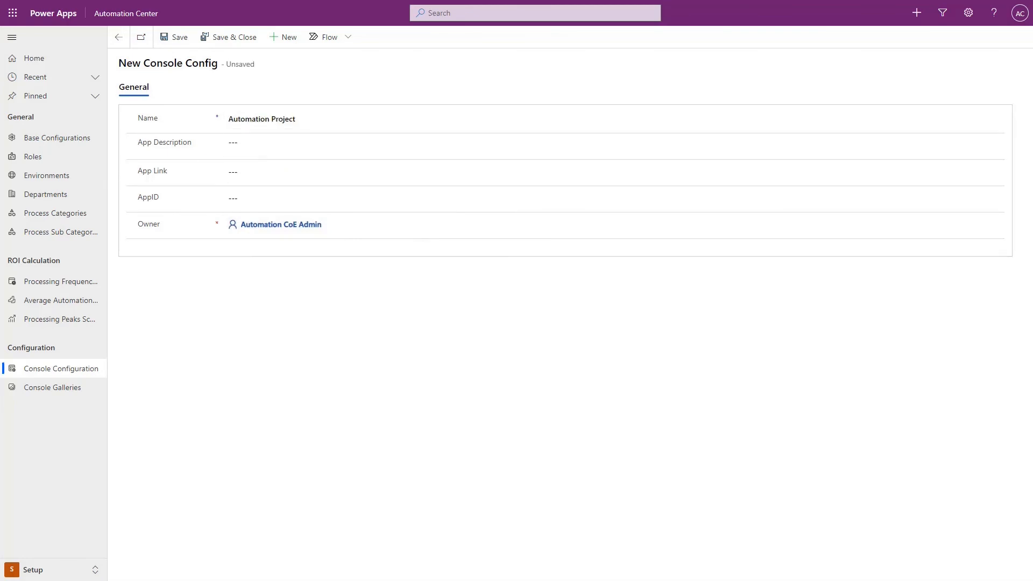
click(299, 139)
text(Create and manage your automation projects)
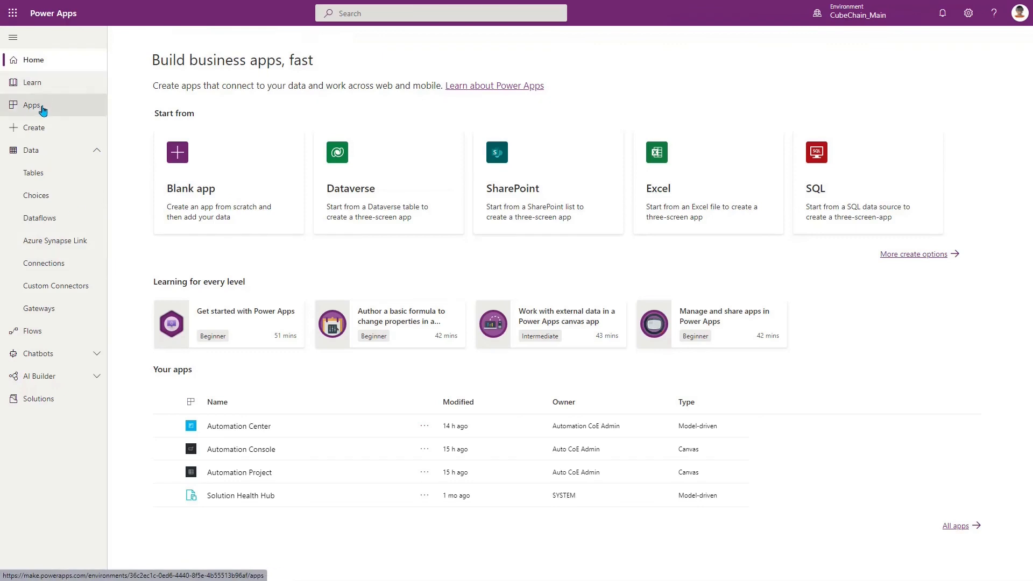
Step: Copy the web link from the Automation Project app's details in the Power Apps portal and enter it as the console config's App Link
click(42, 107)
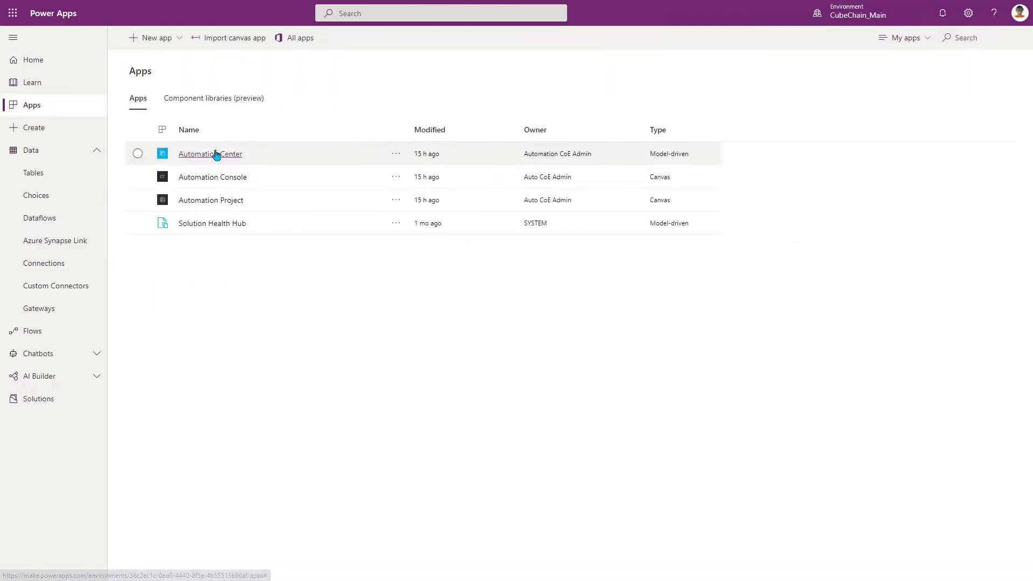
click(393, 200)
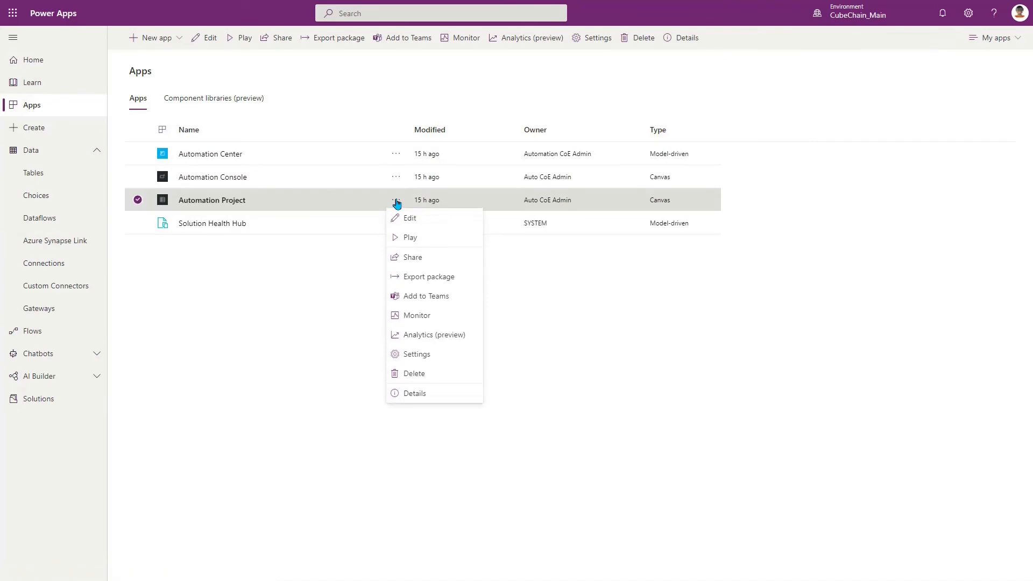
click(427, 395)
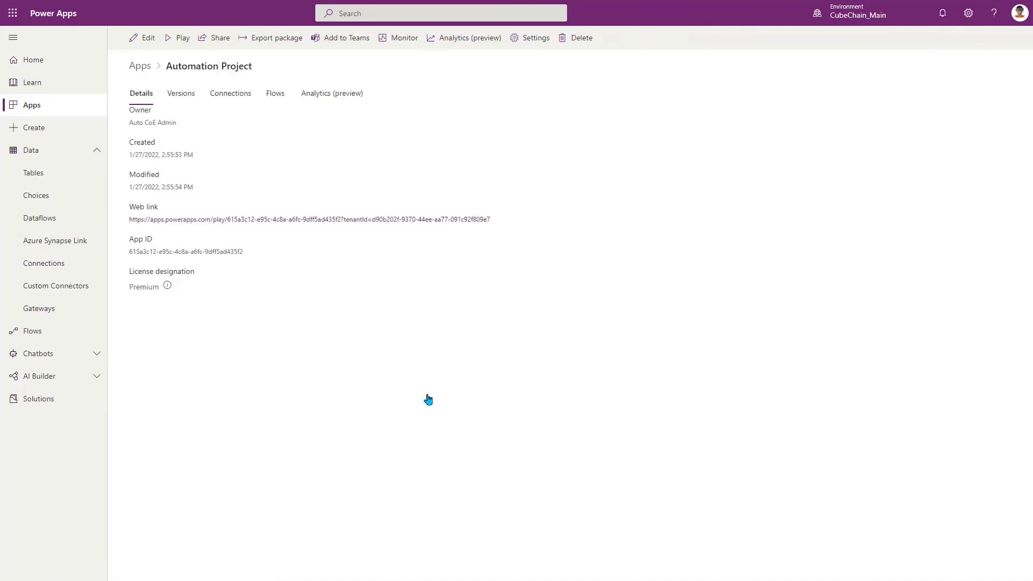
right_click(177, 219)
click(214, 336)
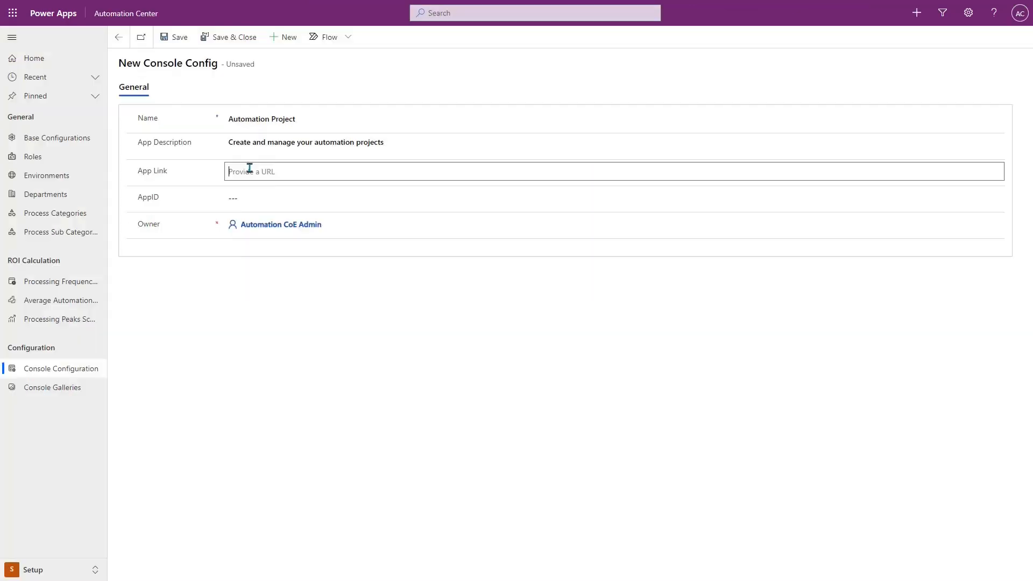
key(ctrl+v)
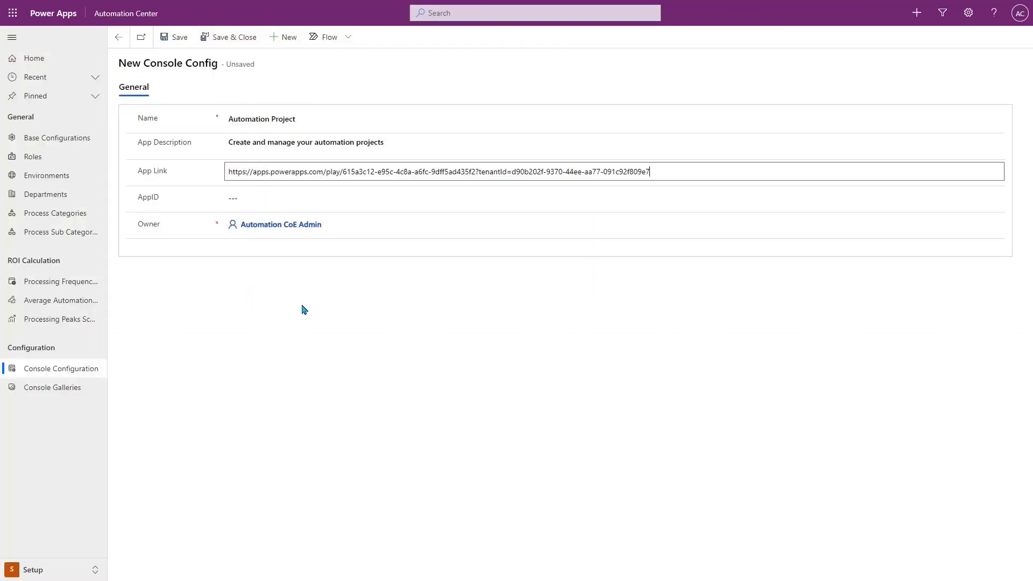
click(304, 309)
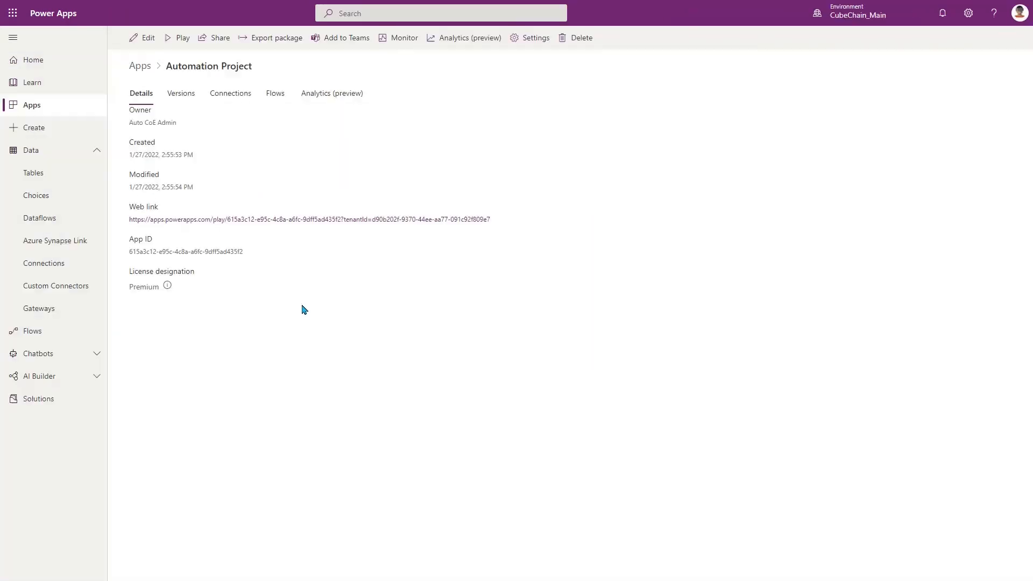
Step: Copy the Automation Project app's App ID from its details into the console config's AppID, saving and closing the record
triple_click(183, 249)
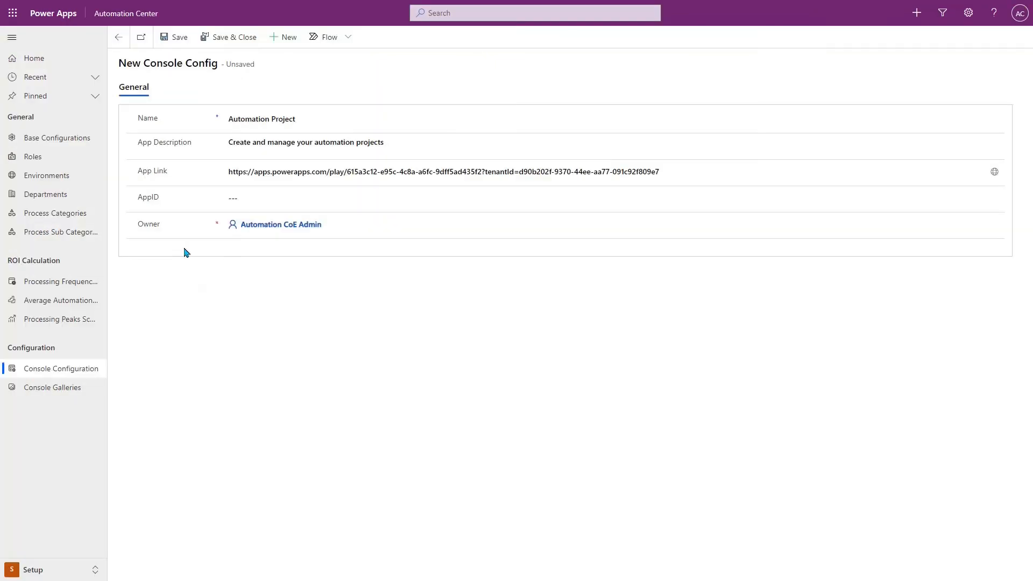
click(263, 205)
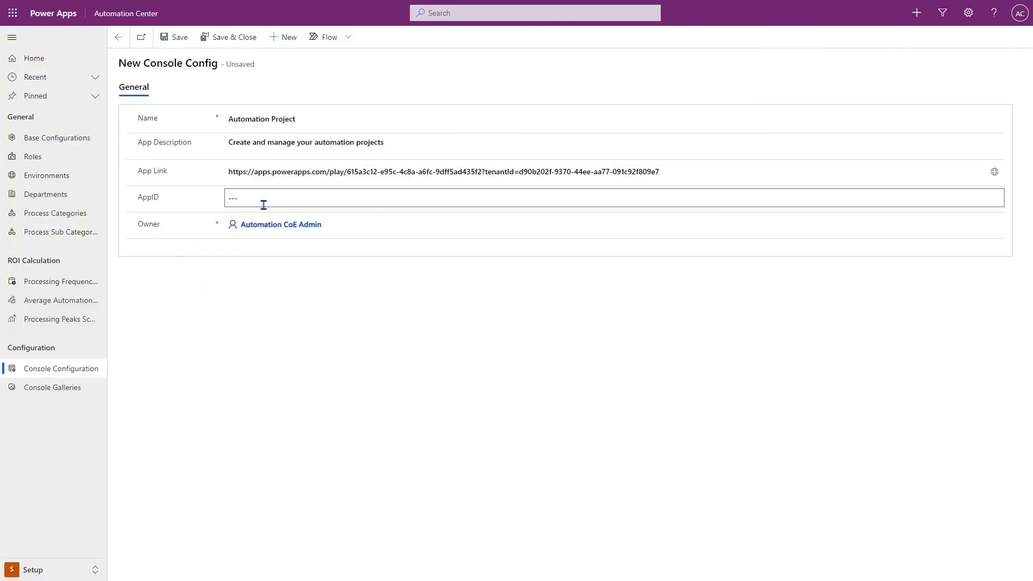
key(ctrl+v)
click(297, 304)
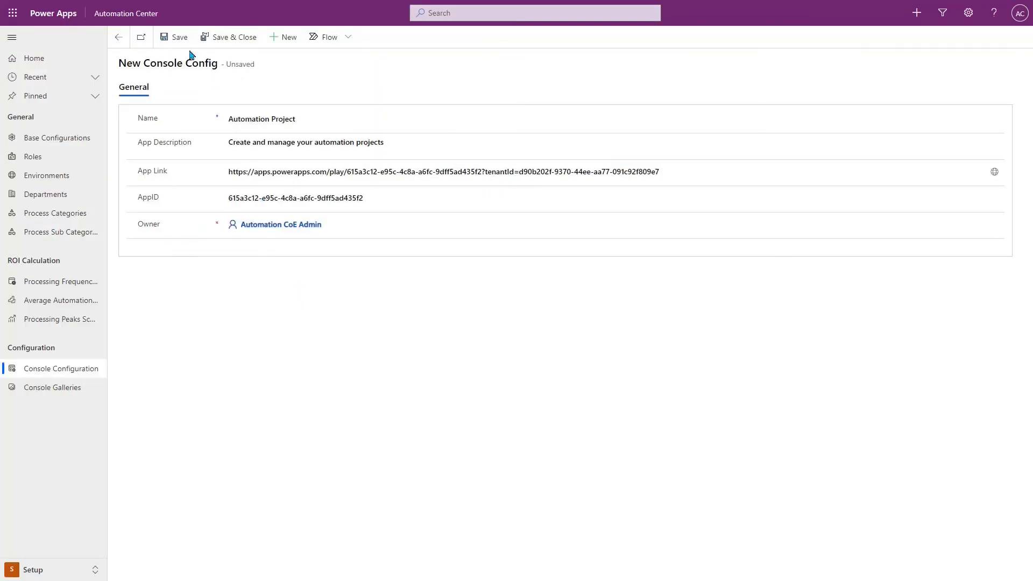
click(227, 37)
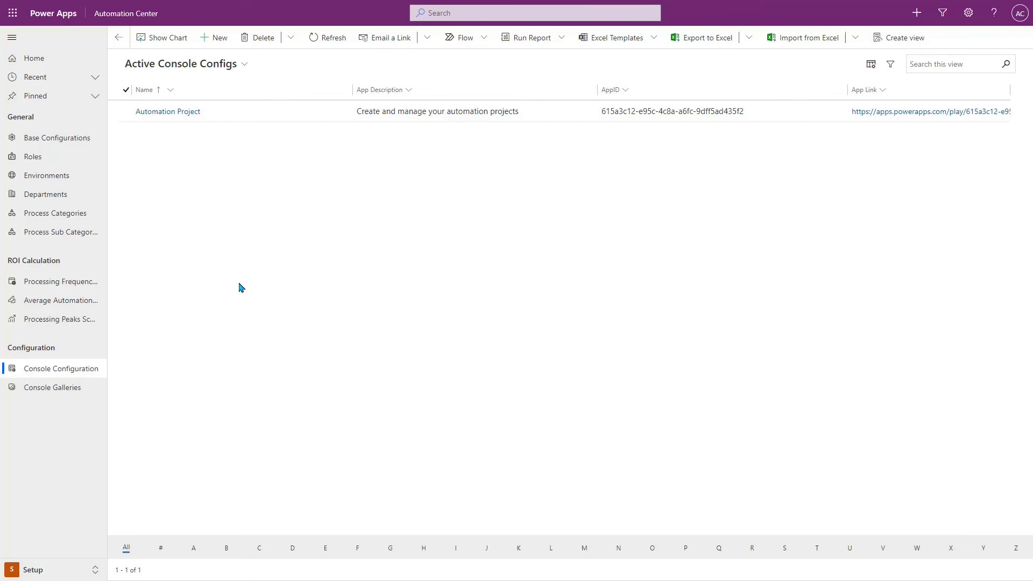
Step: Start a console configuration named Automation Center with the app description "Manage and configure all aspects of your automation resources"
click(218, 38)
click(256, 116)
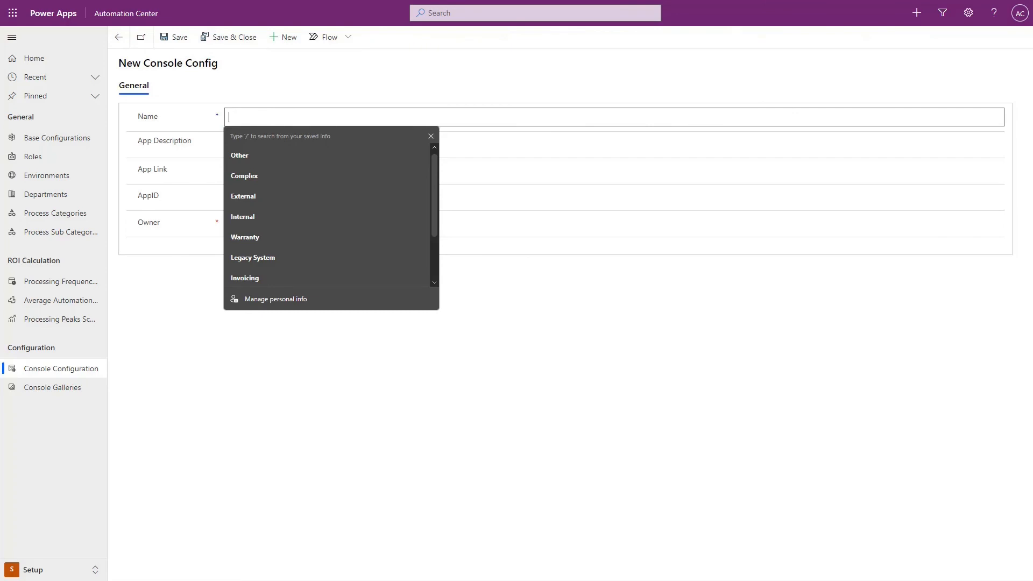
text(Automation Center)
click(289, 143)
text(Manage and configure all aspects of your automation resources)
click(270, 171)
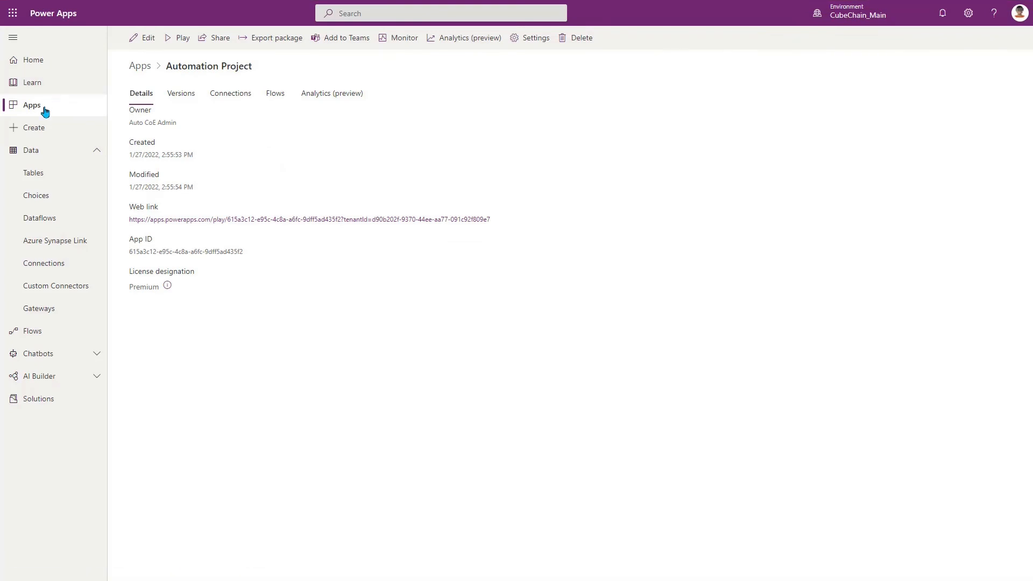
Step: Copy the Automation Center app's App ID from its details in the Power Apps portal into the console config's AppID
click(43, 105)
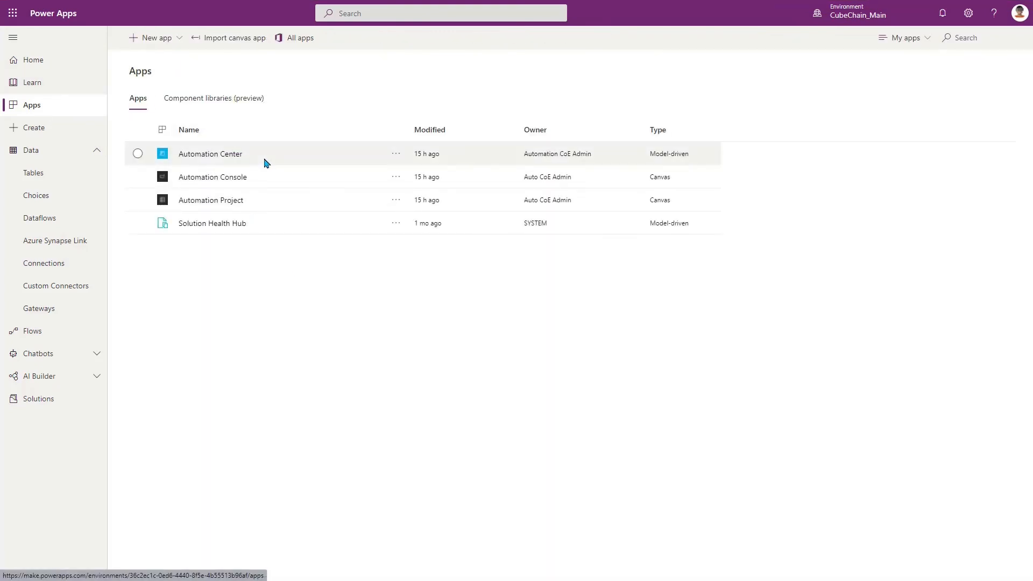
click(397, 154)
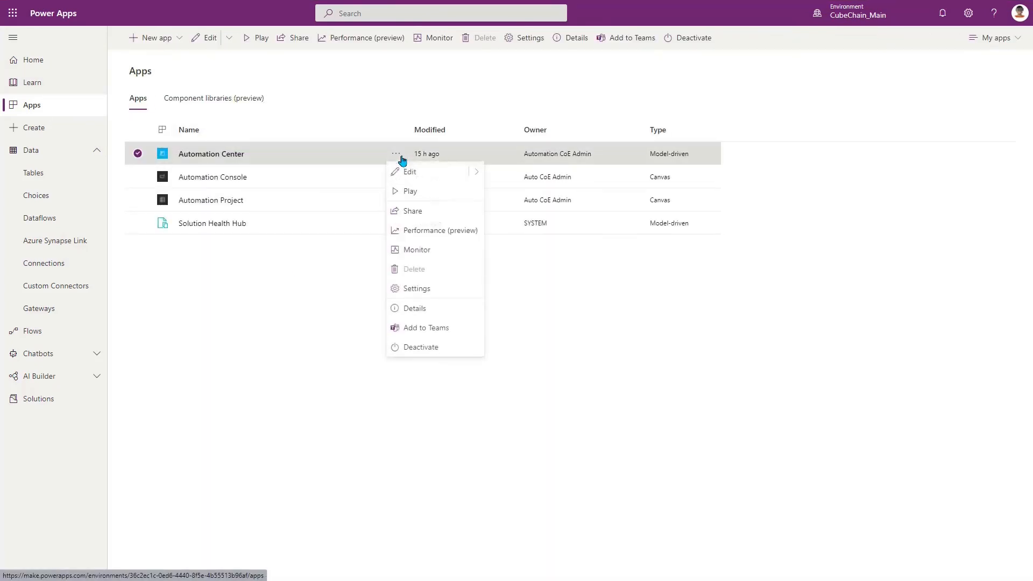
click(415, 315)
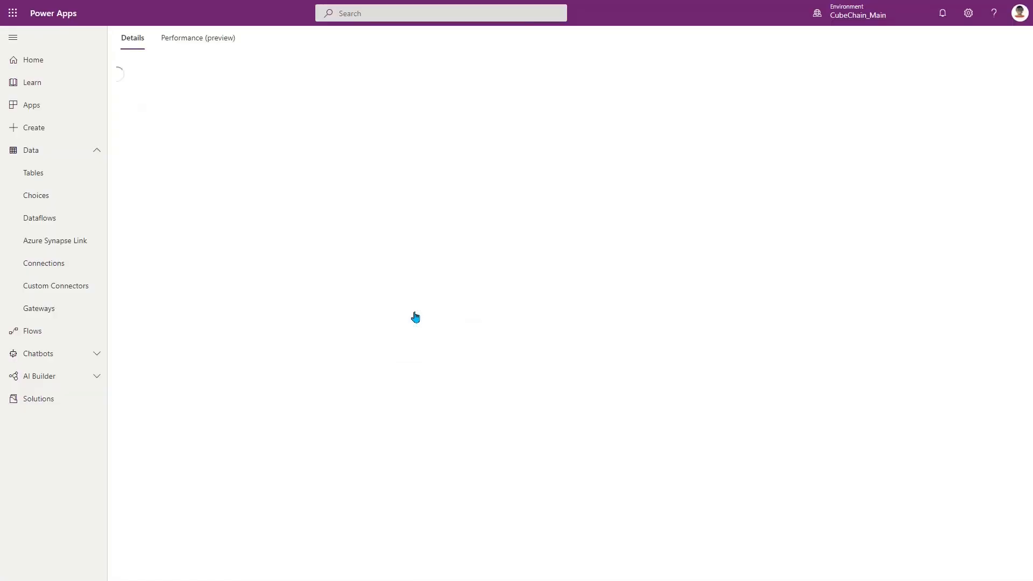
triple_click(189, 224)
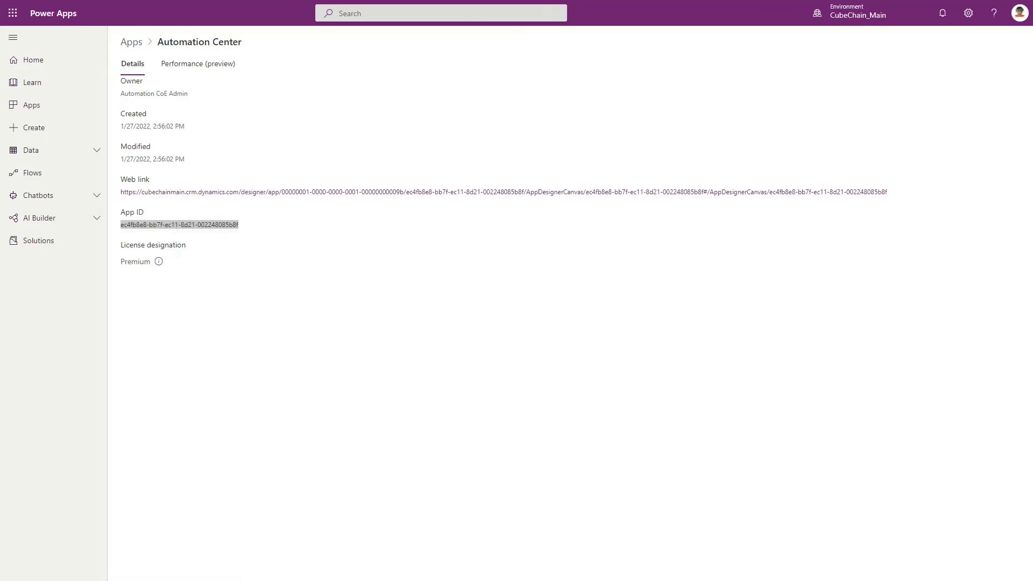
key(alt+Tab)
click(271, 199)
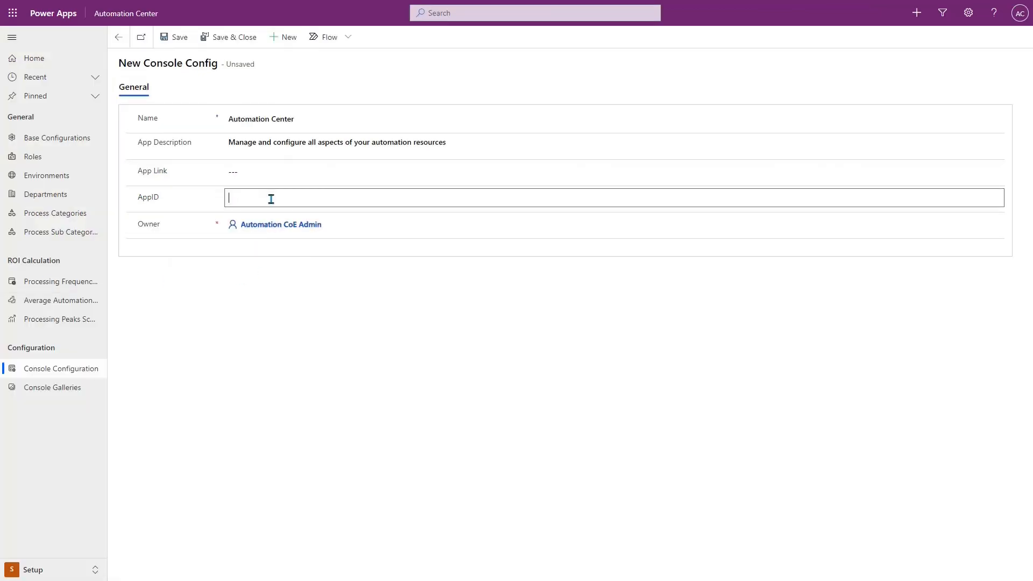
key(ctrl+v)
click(261, 226)
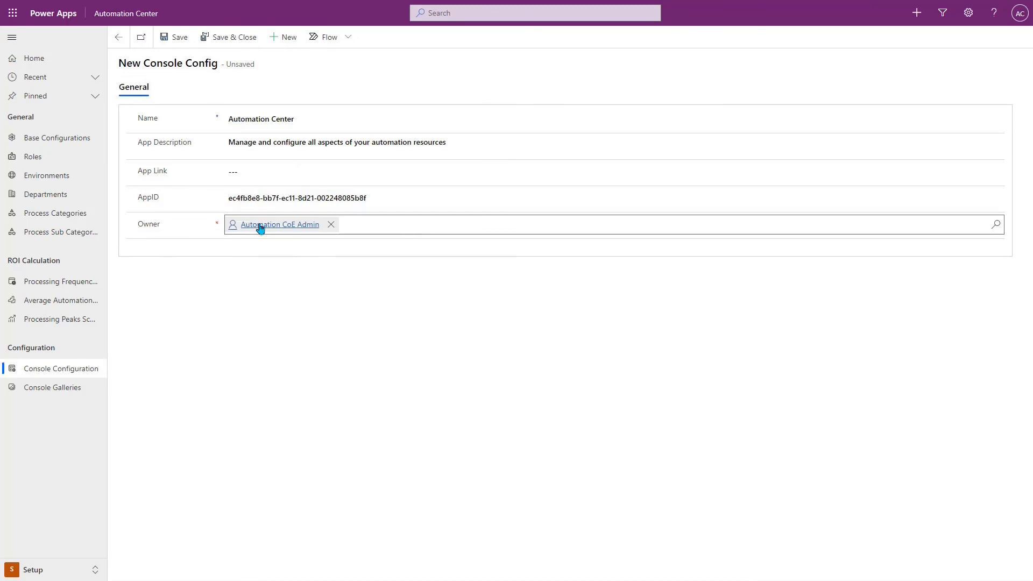
Step: Open the Automation Center app's web link from its details and copy the Unified Interface URL from the app's properties
key(alt+Tab)
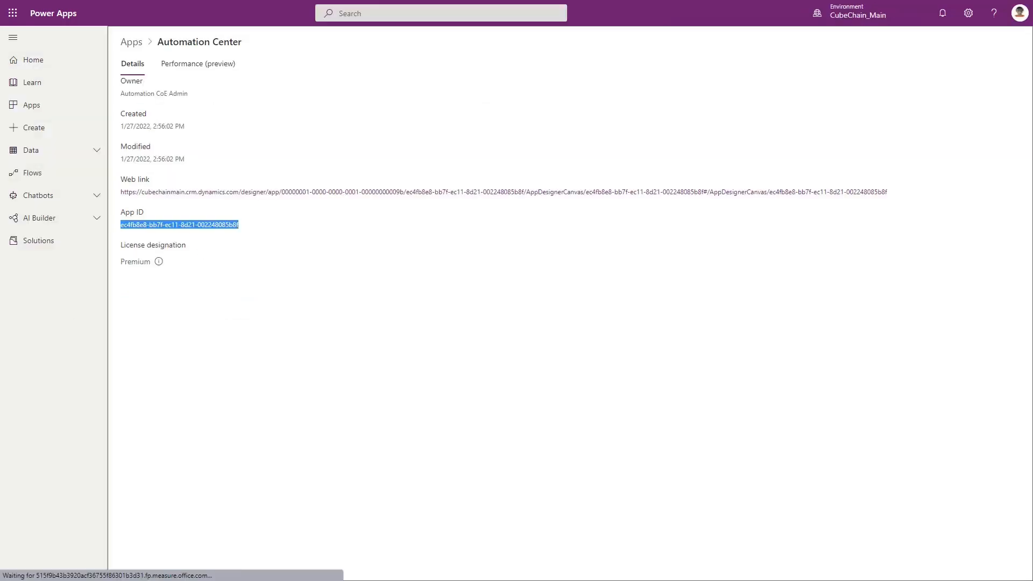
click(264, 193)
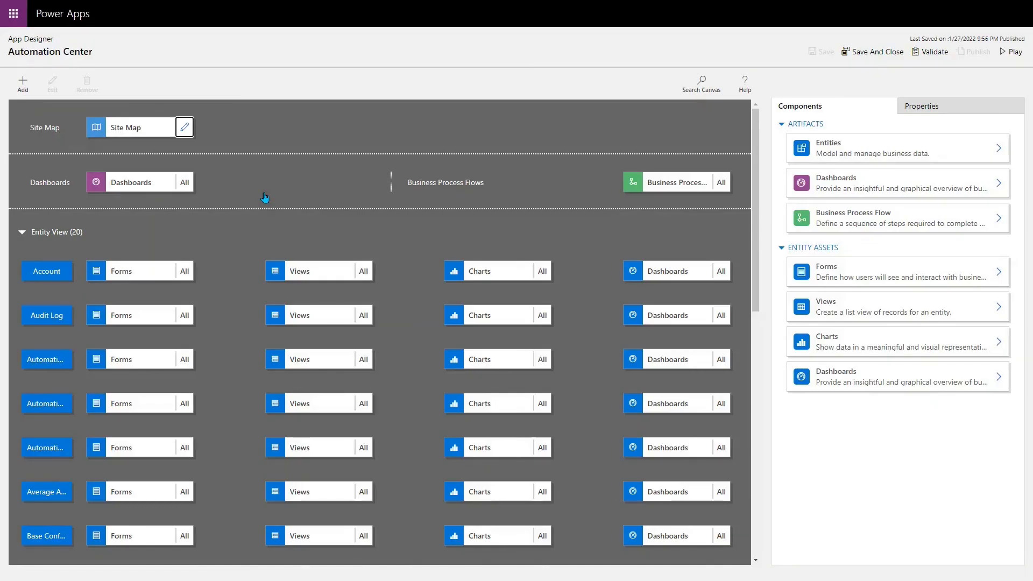
click(919, 109)
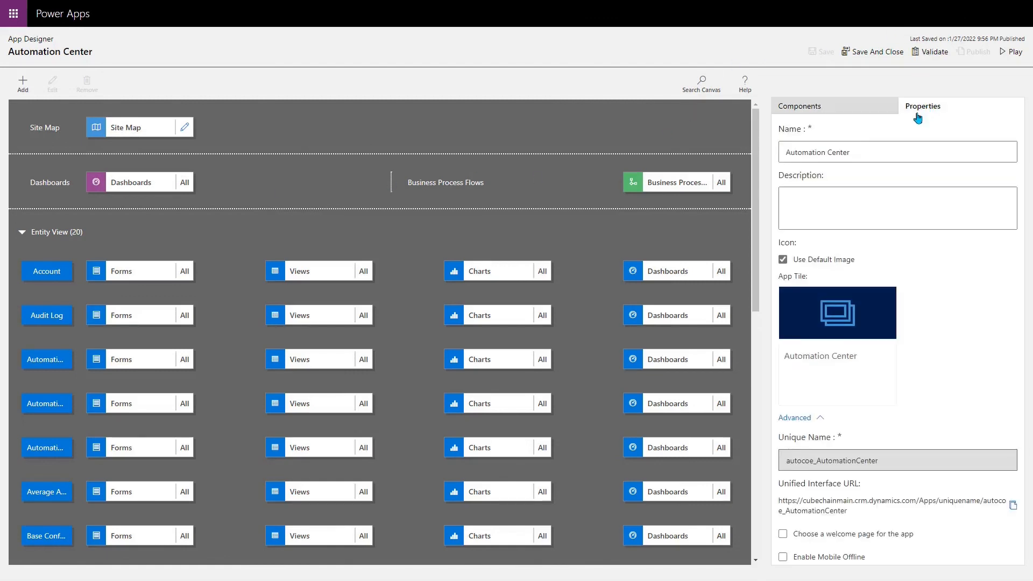
drag(791, 497, 826, 485)
click(811, 484)
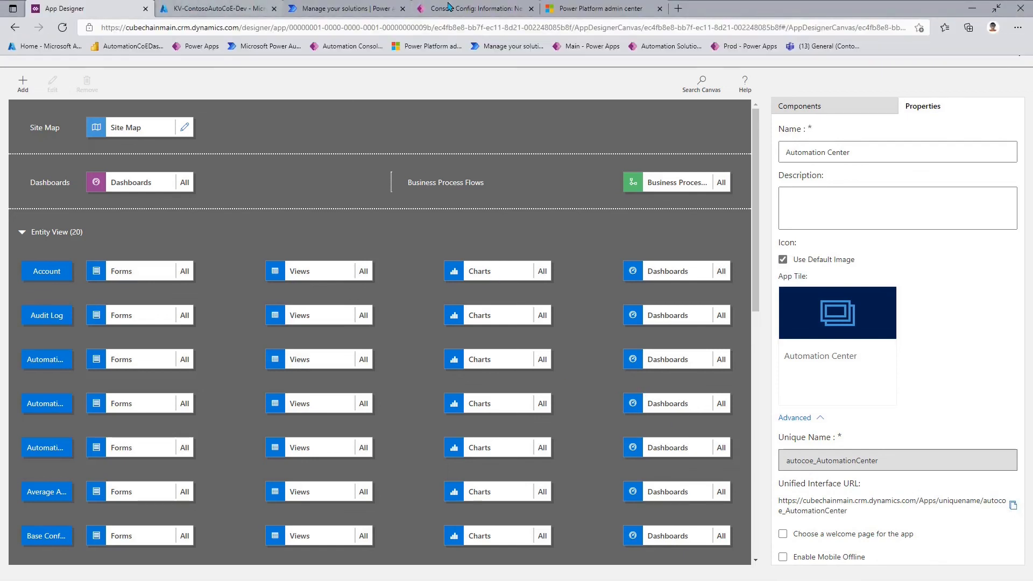
Step: Enter the copied Unified Interface URL as the Automation Center console config's App Link, saving and closing the record
click(414, 6)
click(275, 177)
key(ctrl+v)
click(365, 365)
click(234, 37)
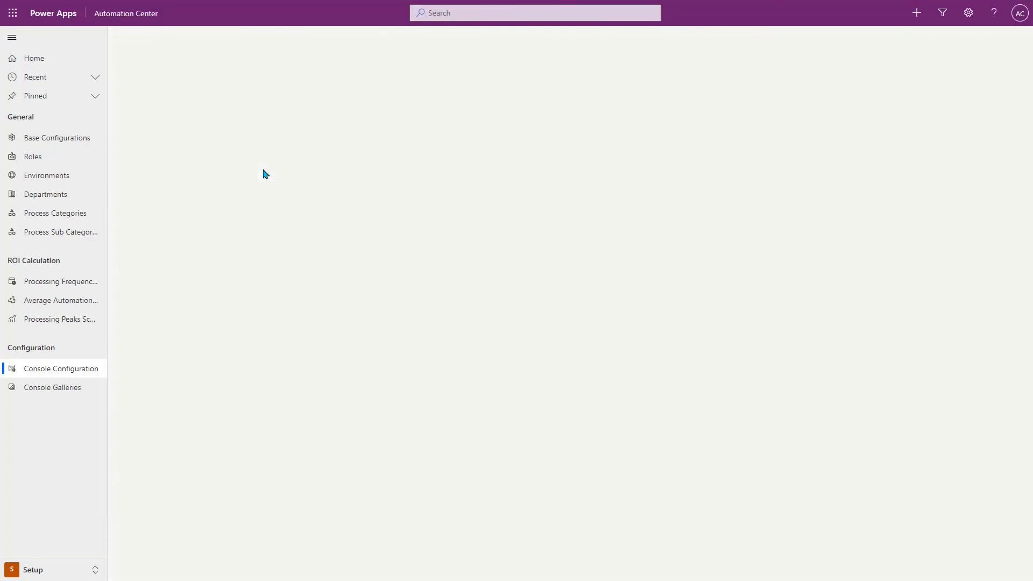